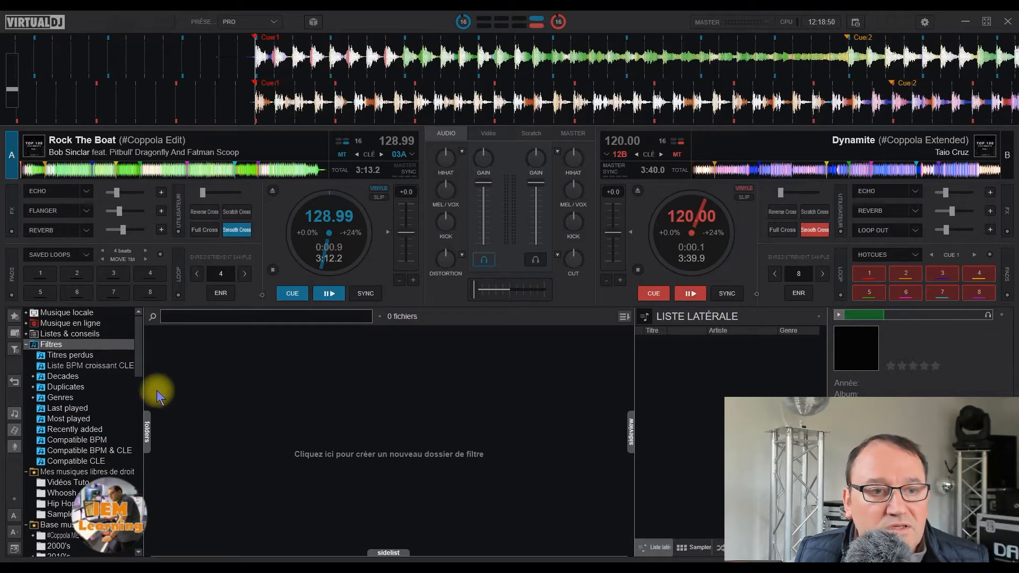
# Open the Top 100 - House Clubbing Vol.1 folder and list its tracks through its Différence BPM filter.
pyautogui.moveTo(140, 357); pyautogui.dragTo(138, 485)
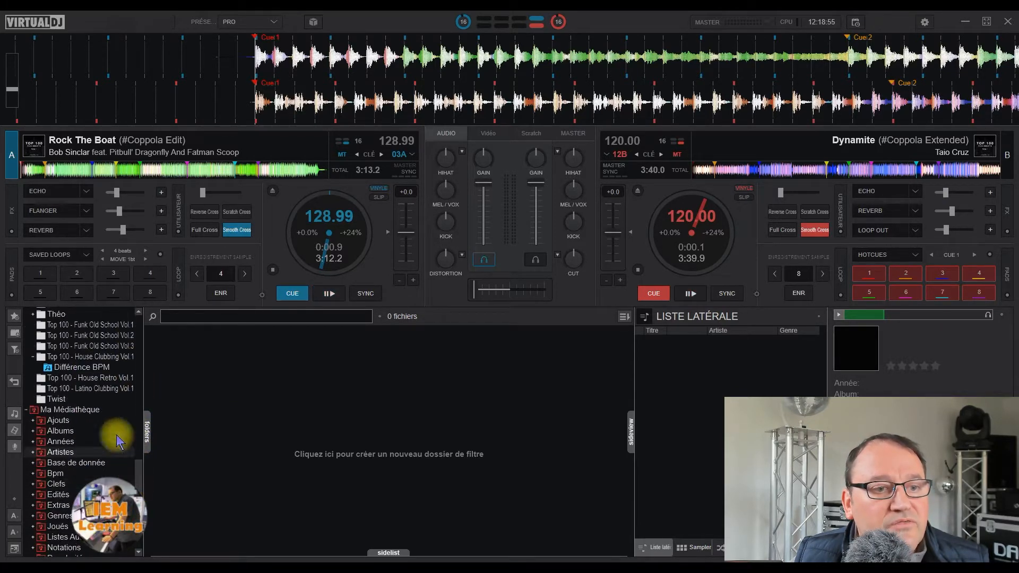
pyautogui.click(82, 358)
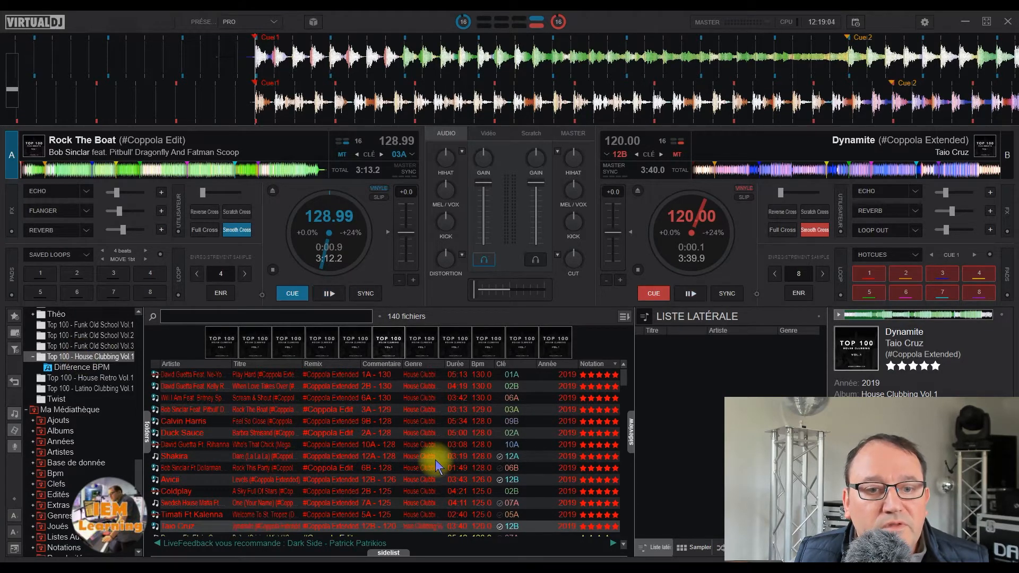
pyautogui.click(83, 369)
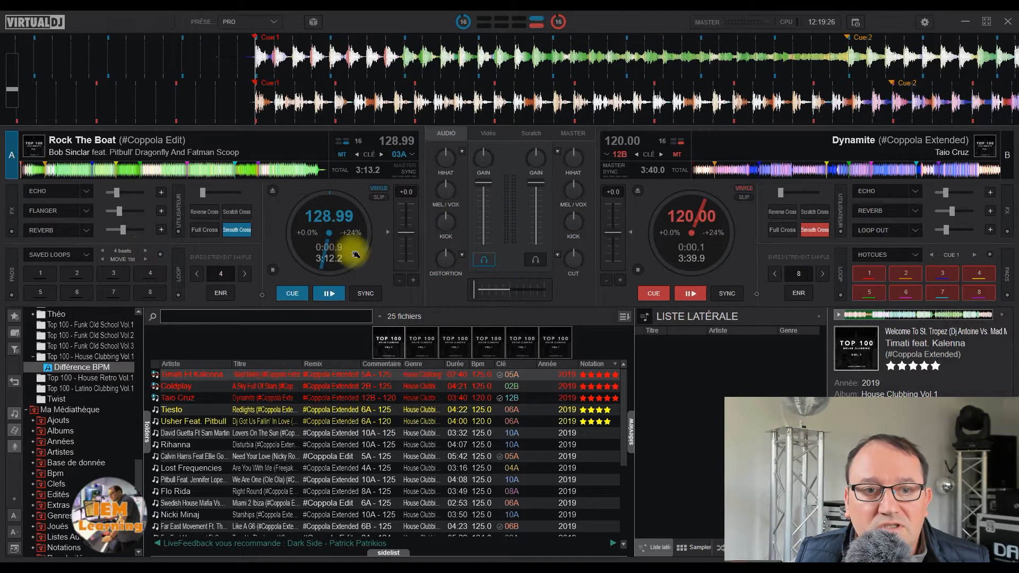
# Turn the gain of both decks fully down and briefly play the track on deck A before pausing it.
pyautogui.moveTo(484, 154); pyautogui.dragTo(393, 267)
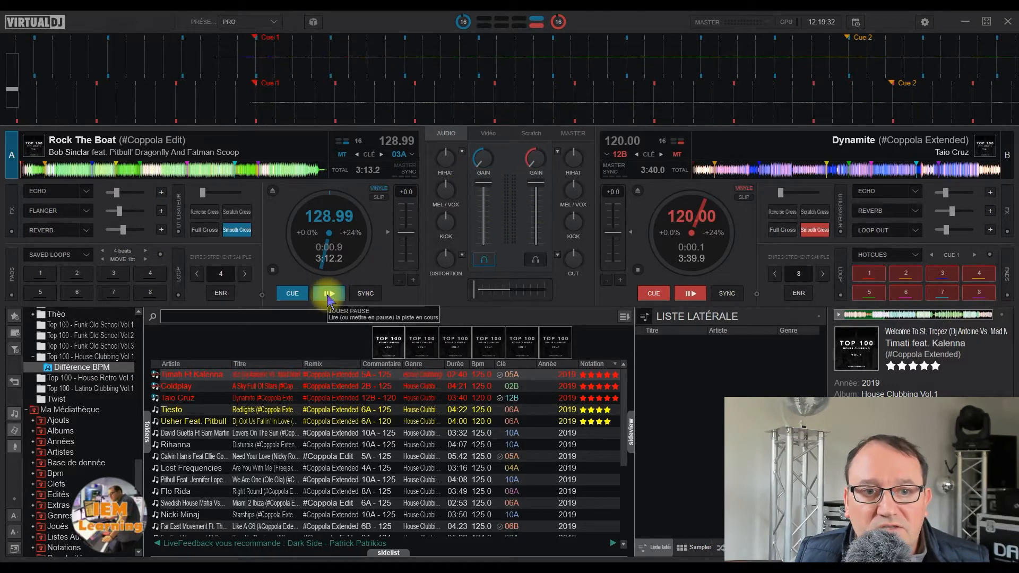
pyautogui.click(329, 300)
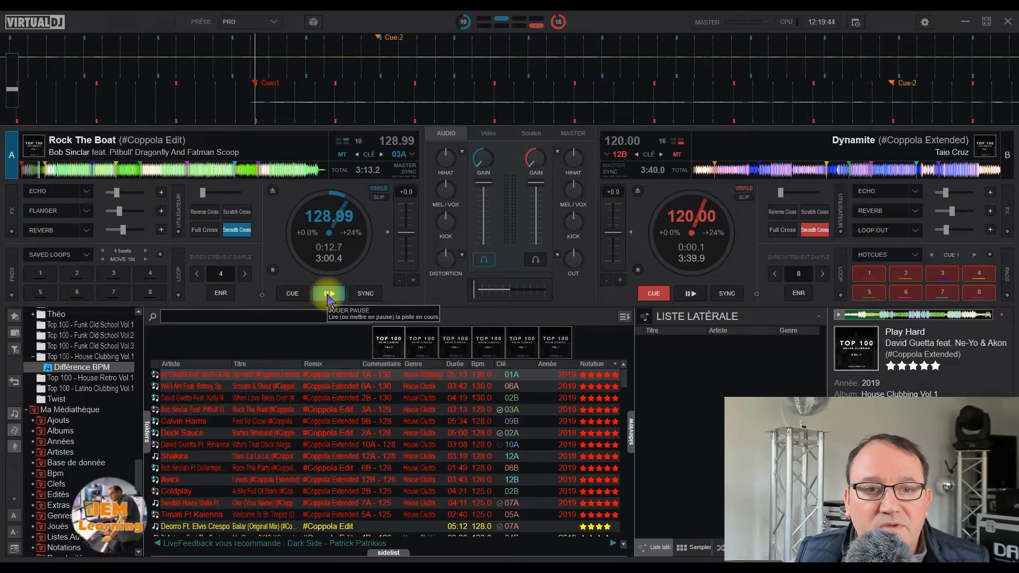
pyautogui.click(329, 293)
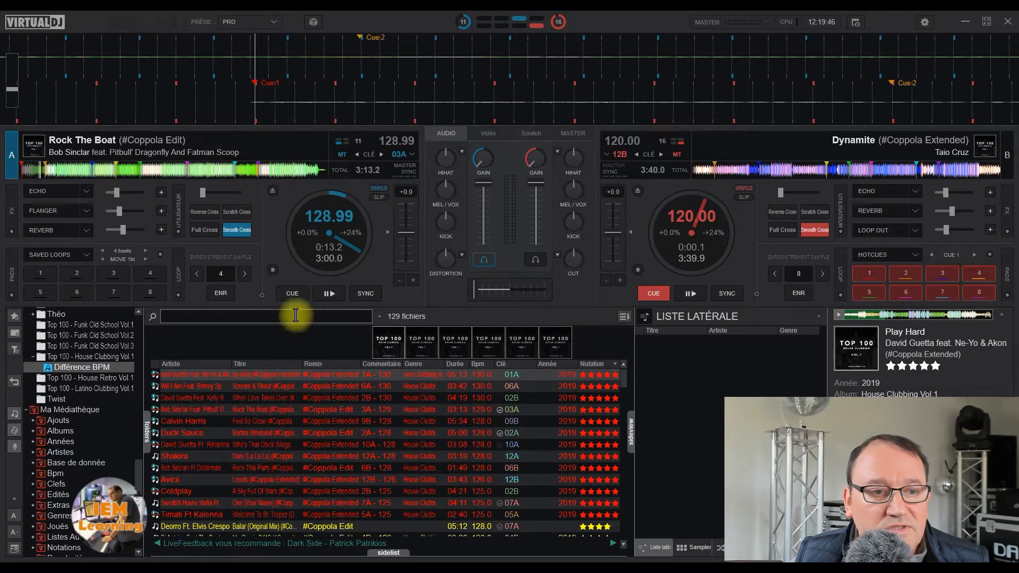
# Compare the full Top 100 - House Clubbing Vol.1 track list with the BPM values listed by its Différence BPM filter.
pyautogui.click(95, 357)
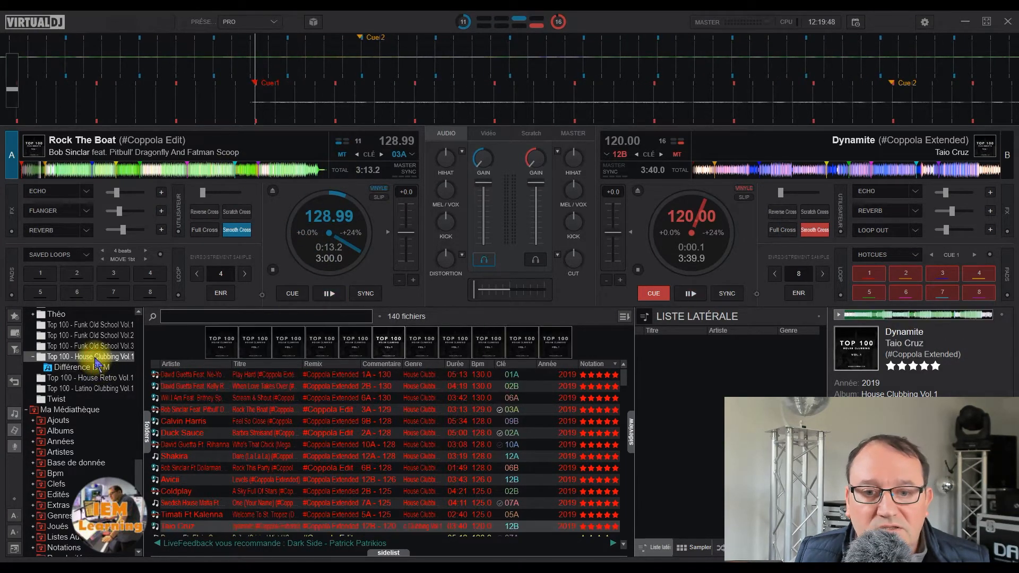
pyautogui.click(95, 367)
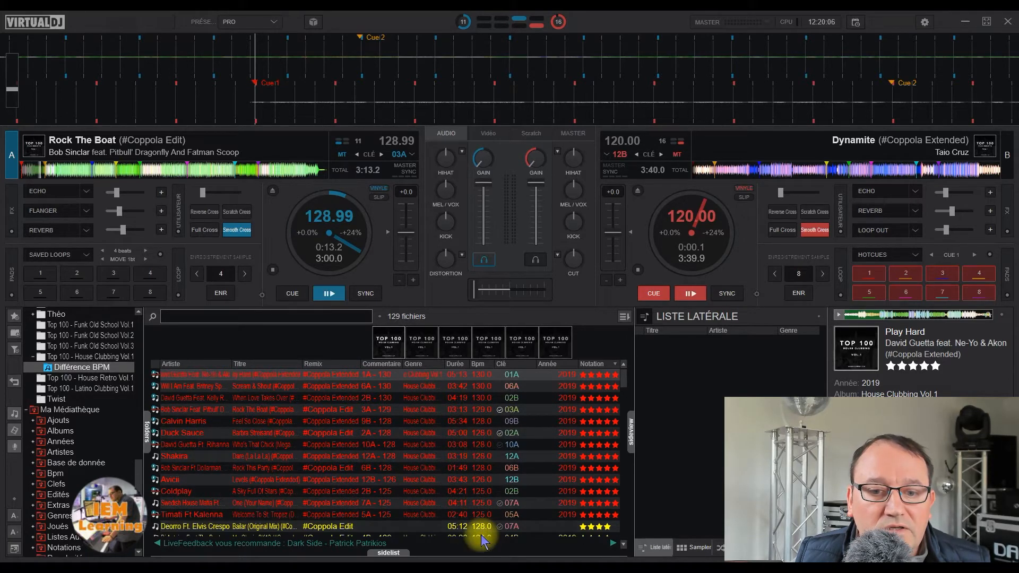
pyautogui.scroll(-4, 494, 472)
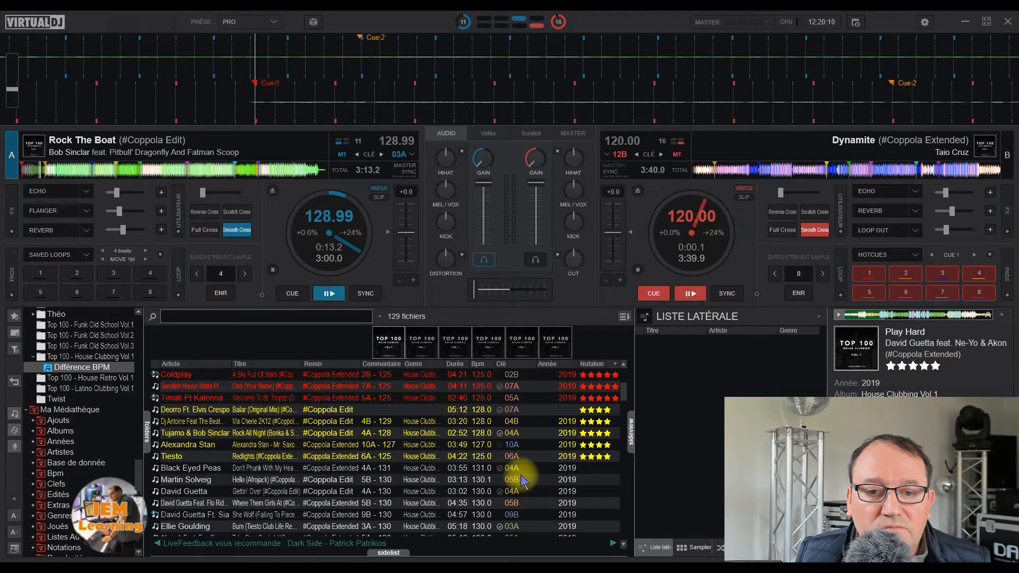
pyautogui.scroll(4, 414, 486)
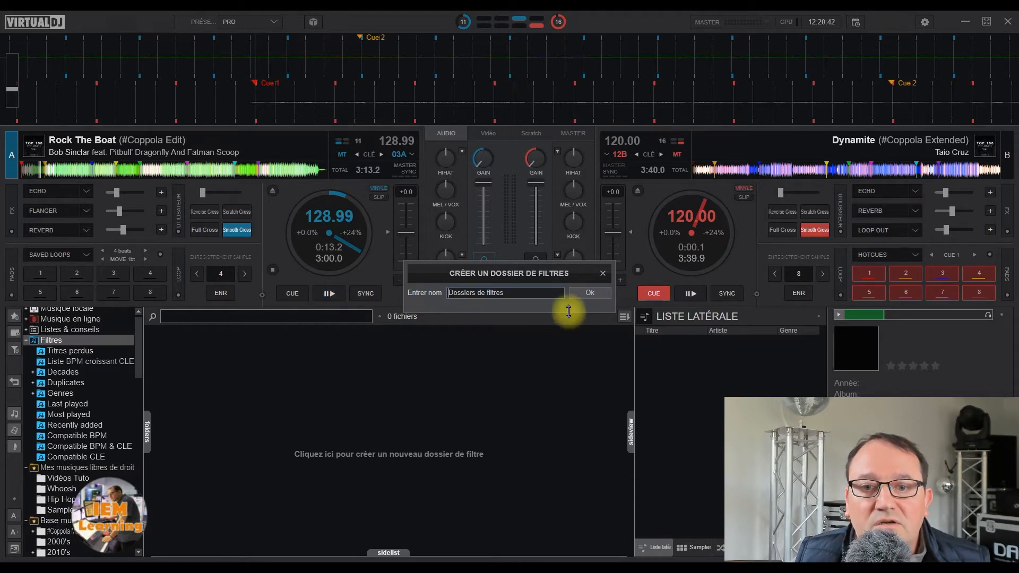
# Create a filter folder named Dossiers de filtres and add a second condition after reviewing the available fields and operators.
pyautogui.click(588, 295)
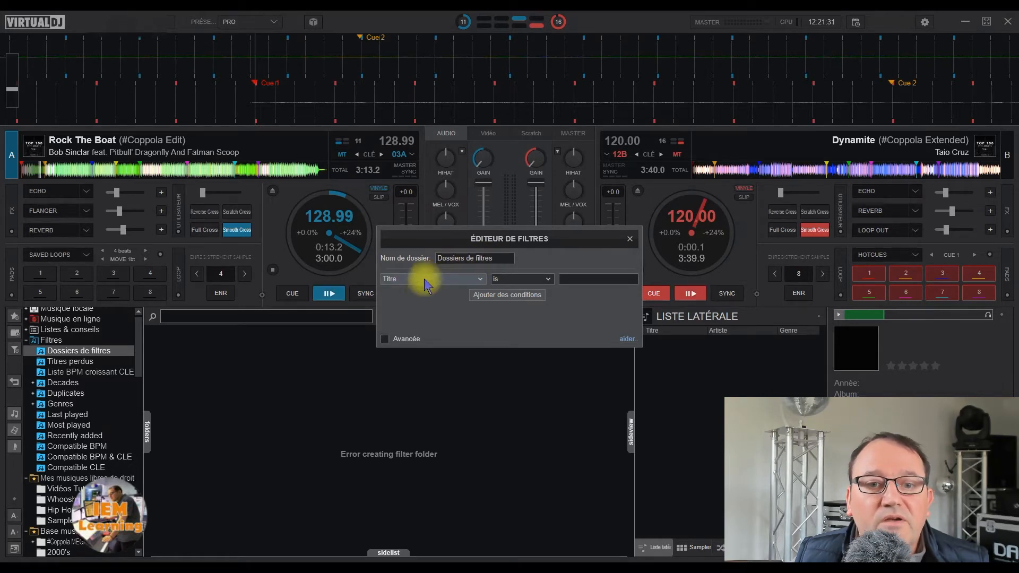
pyautogui.click(483, 281)
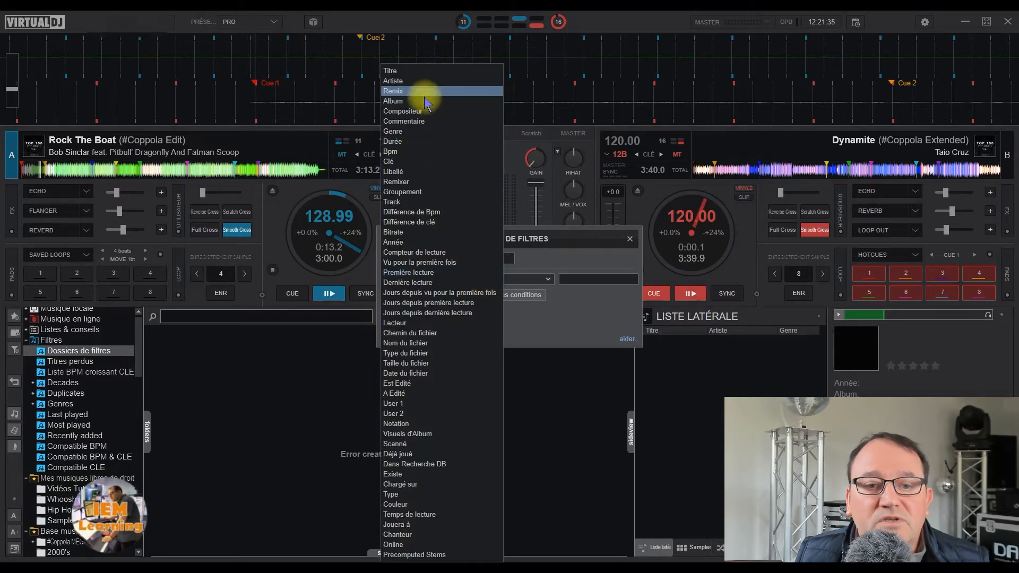
pyautogui.click(544, 276)
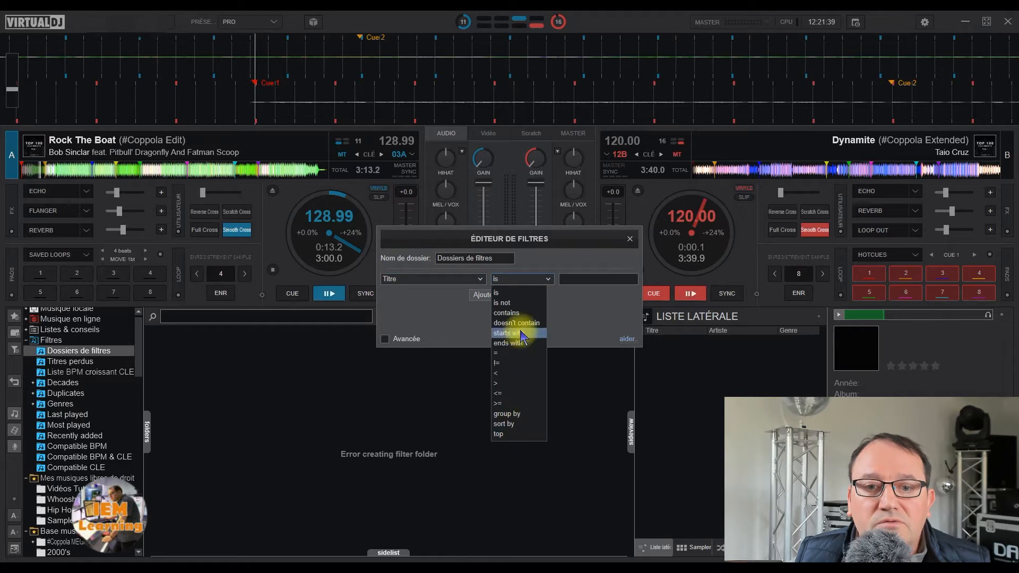
pyautogui.click(582, 284)
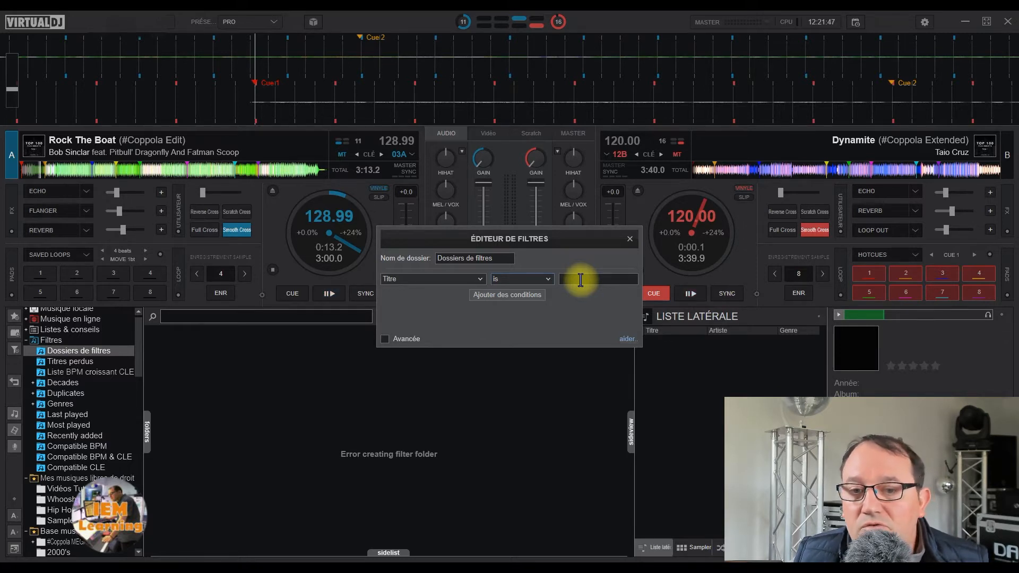
pyautogui.click(509, 298)
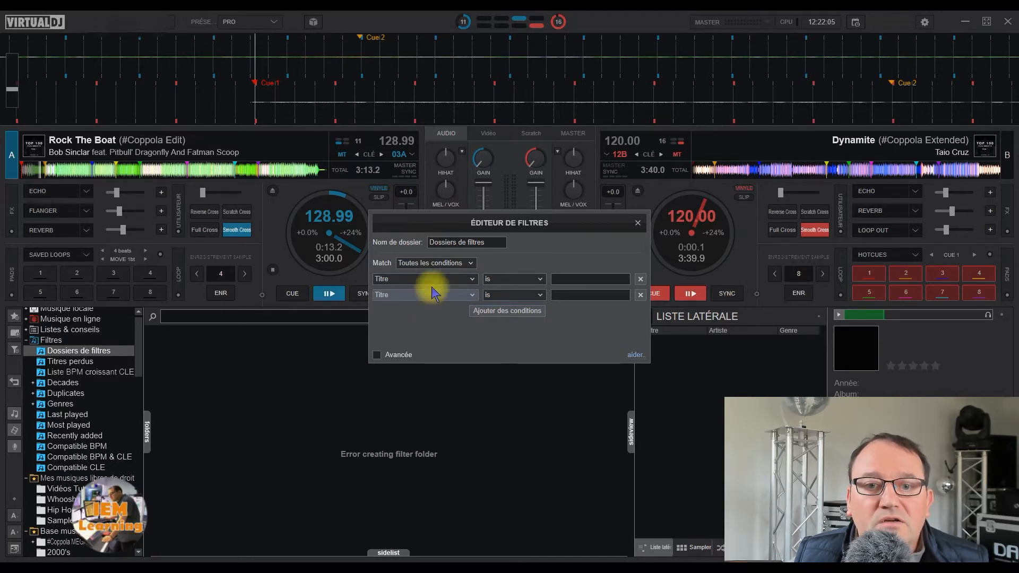
# Try the match mode Toute condition for the filter folder and restore Toutes les conditions.
pyautogui.click(465, 262)
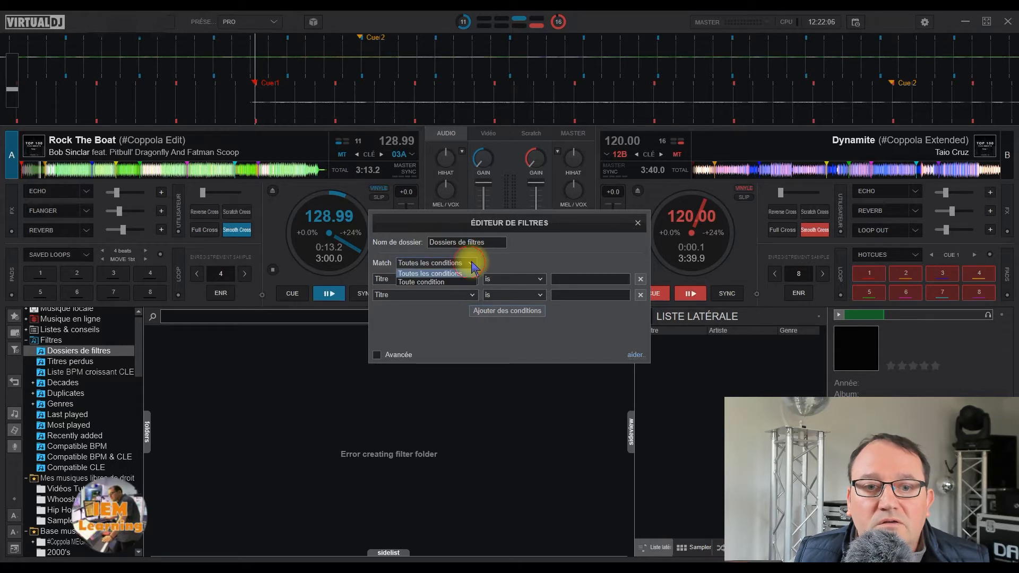
pyautogui.click(422, 282)
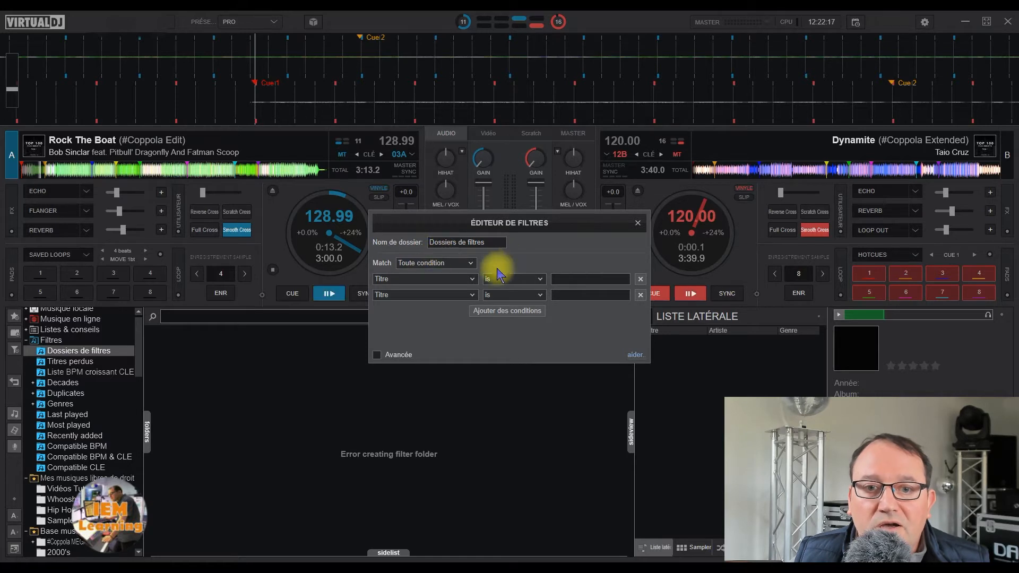
pyautogui.click(460, 264)
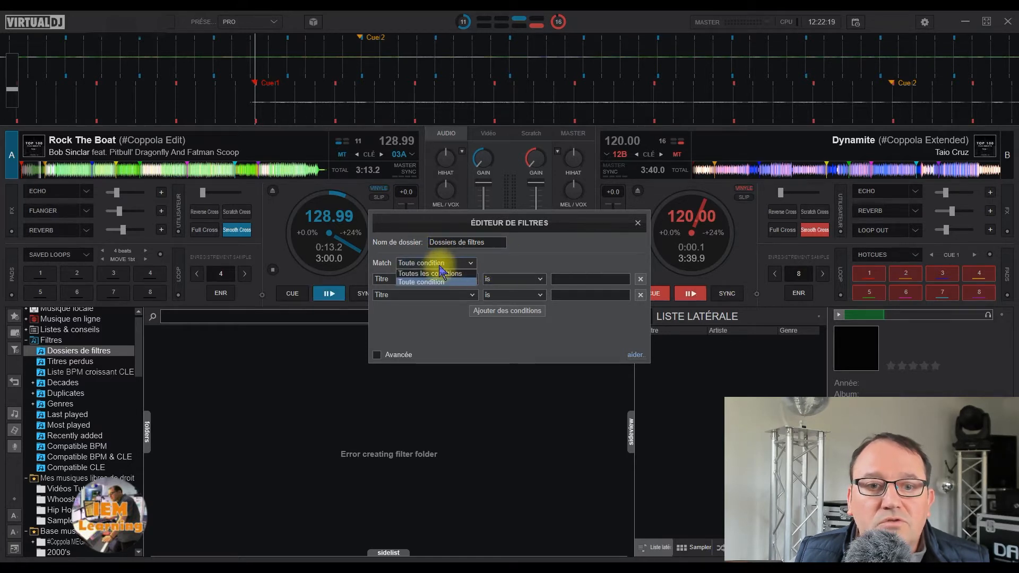
pyautogui.click(438, 273)
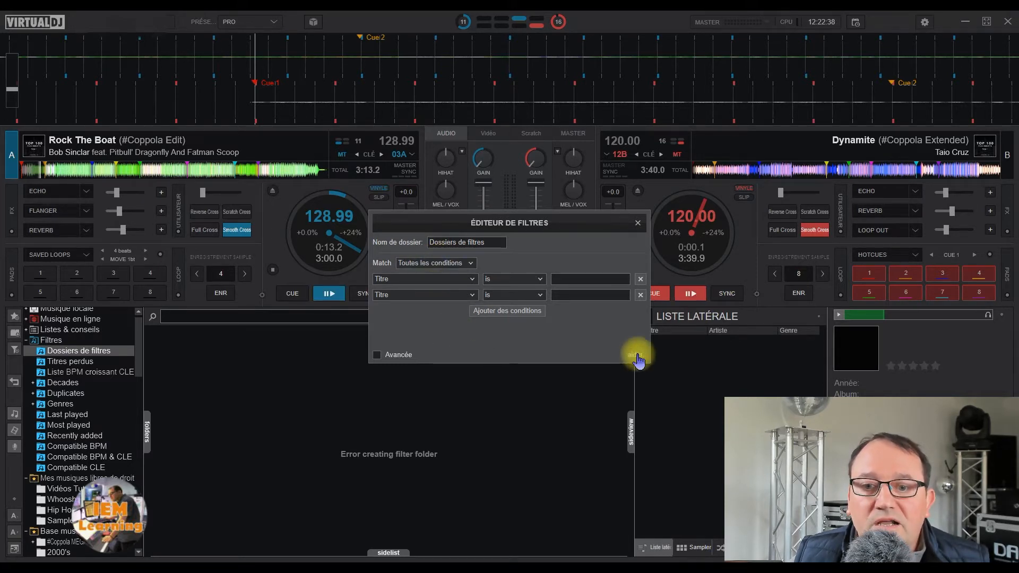
# Switch to the VirtualDJ online user manual from the filter editor and examine its section on filters.
pyautogui.click(636, 356)
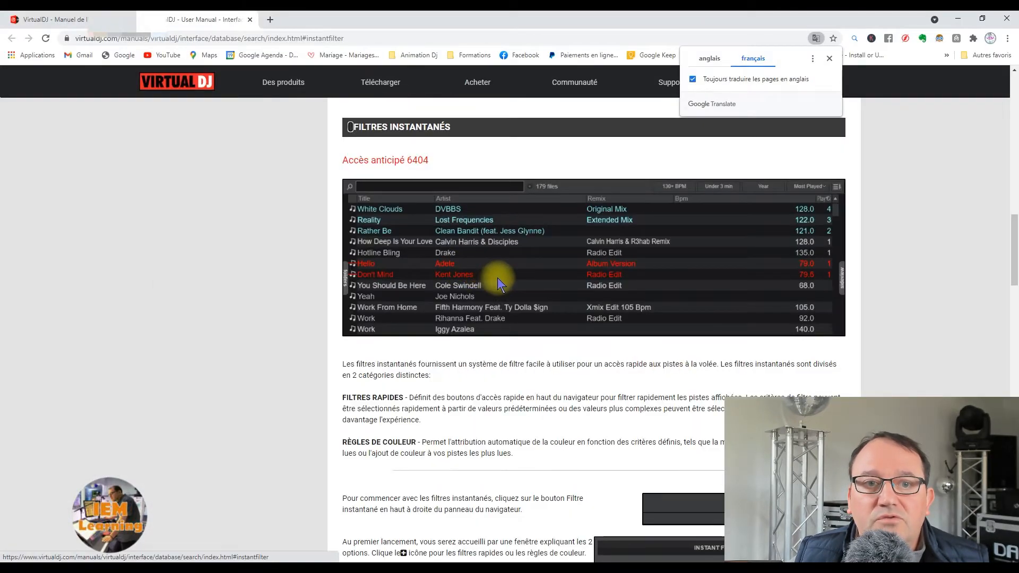
pyautogui.scroll(20, 514, 277)
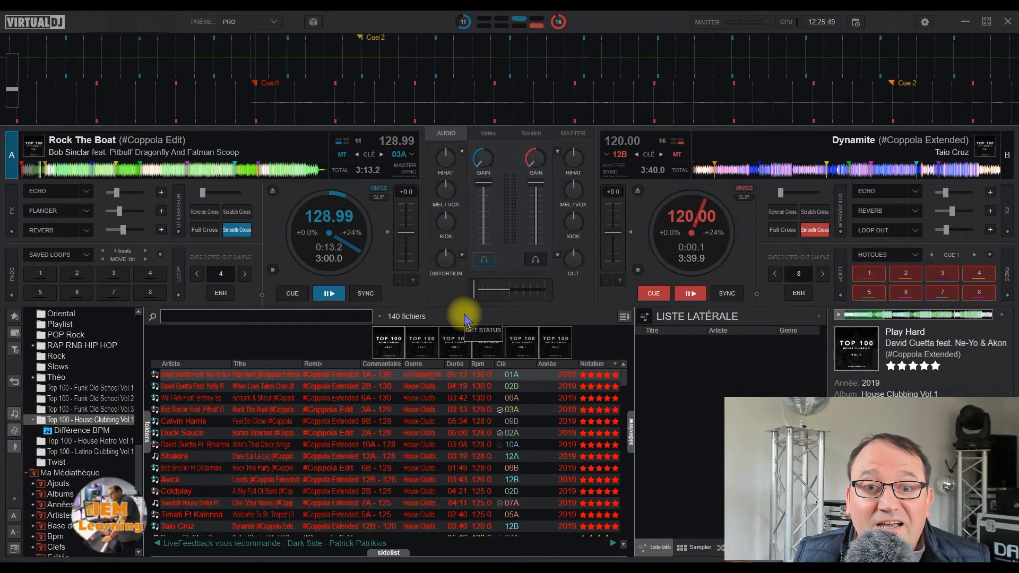
# Add a quick filter to the instant filters, based on the Différence de Bpm field.
pyautogui.click(623, 318)
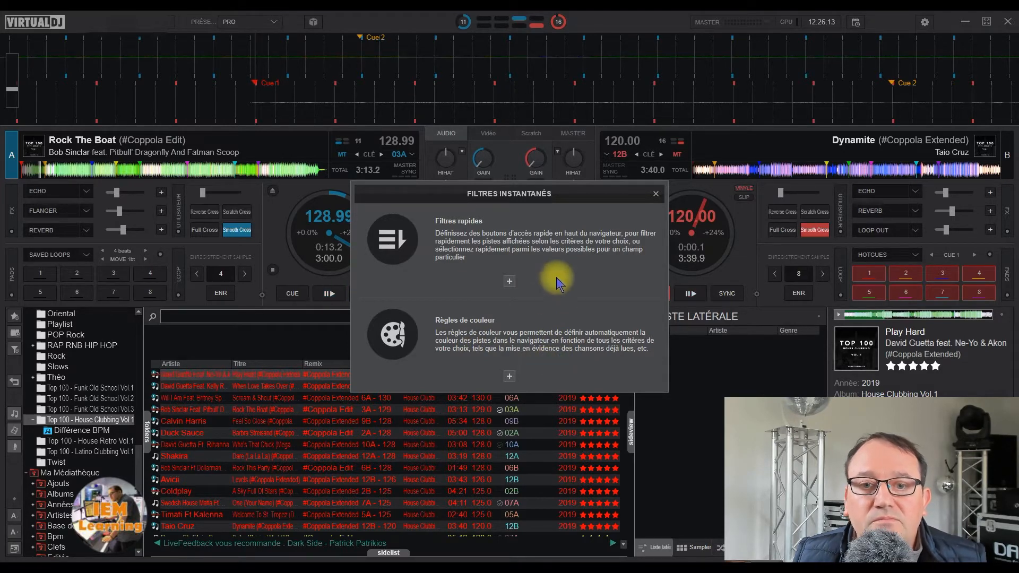
pyautogui.click(510, 285)
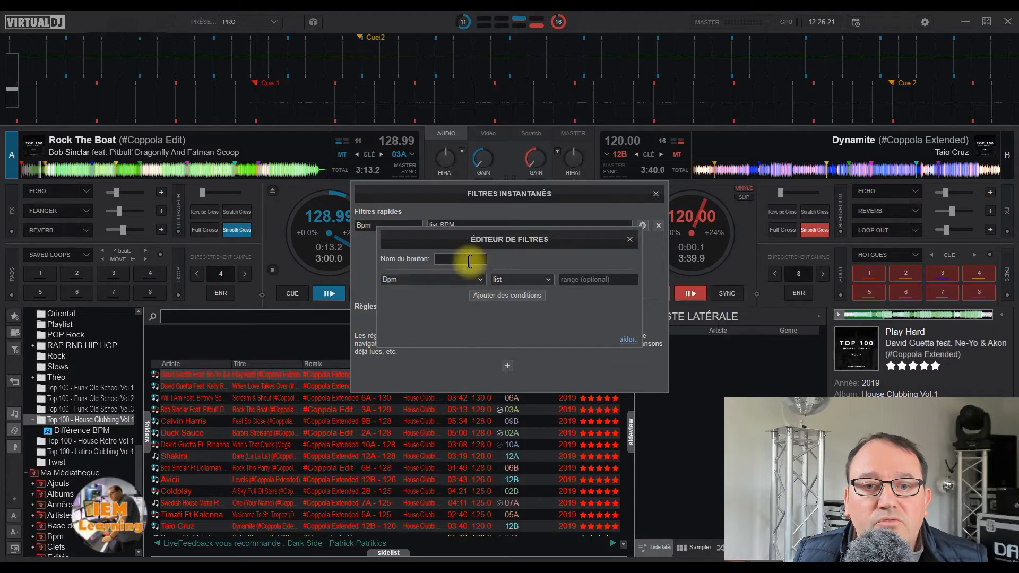
pyautogui.click(480, 281)
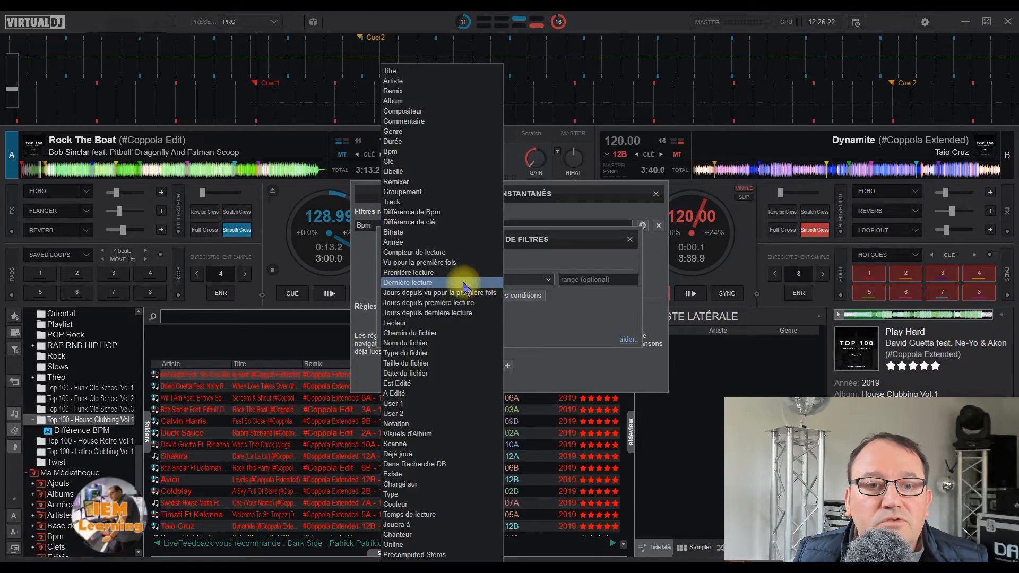
pyautogui.click(420, 219)
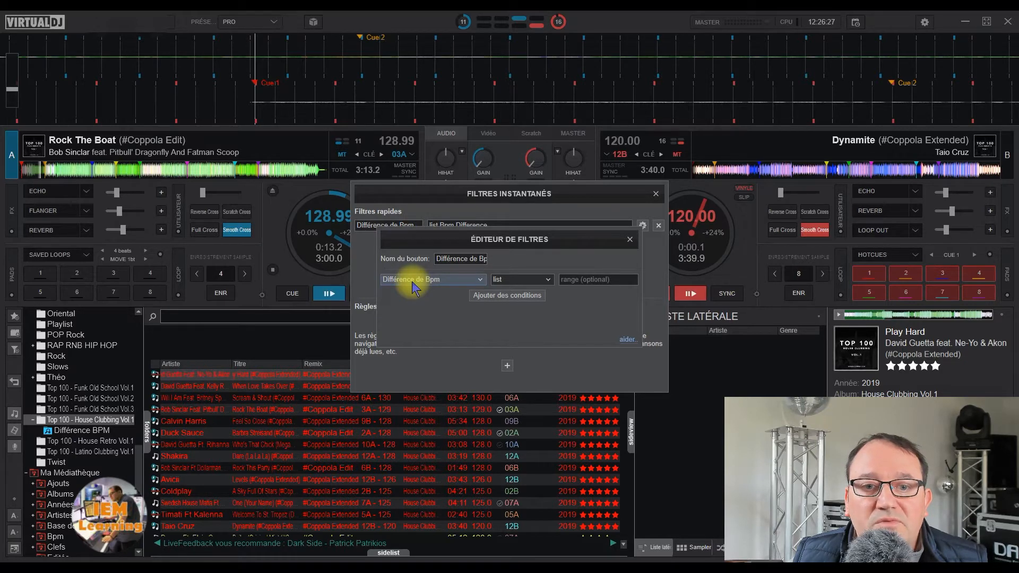
# Set the quick filter's condition to Différence de Bpm <= 5 and close the filter windows.
pyautogui.click(546, 279)
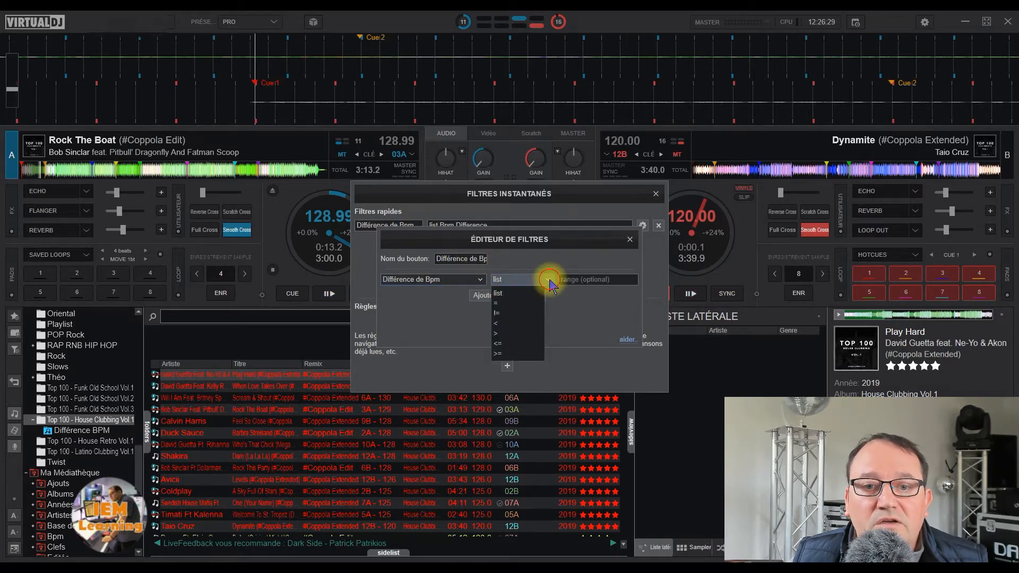
pyautogui.click(513, 344)
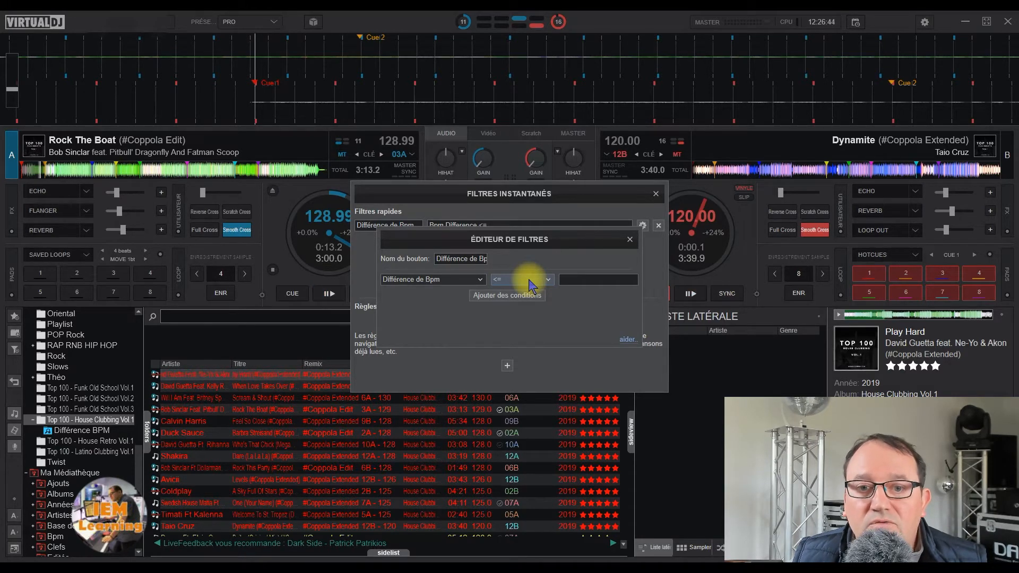
pyautogui.click(574, 278)
pyautogui.write('1')
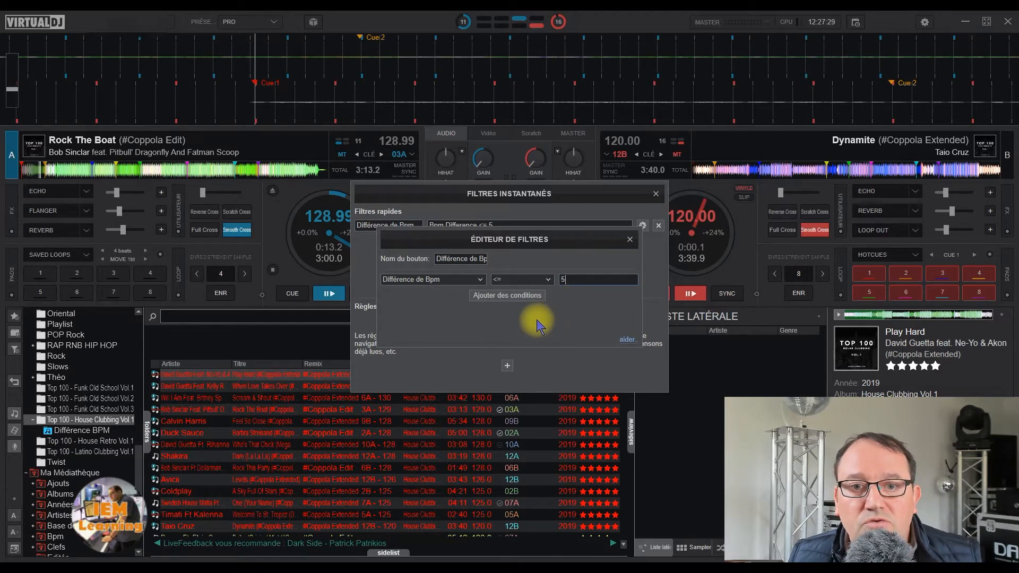
pyautogui.click(630, 240)
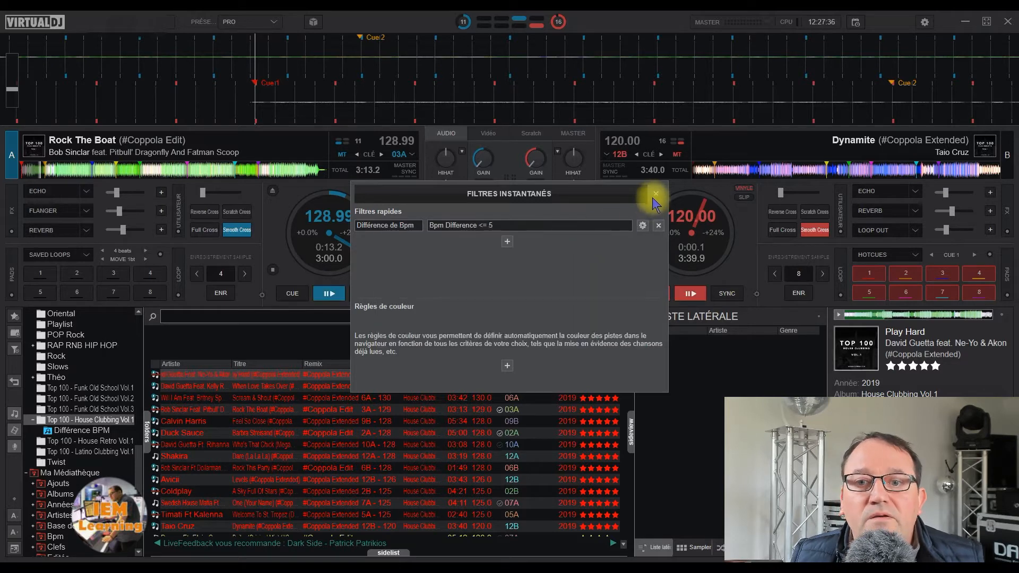
pyautogui.click(655, 194)
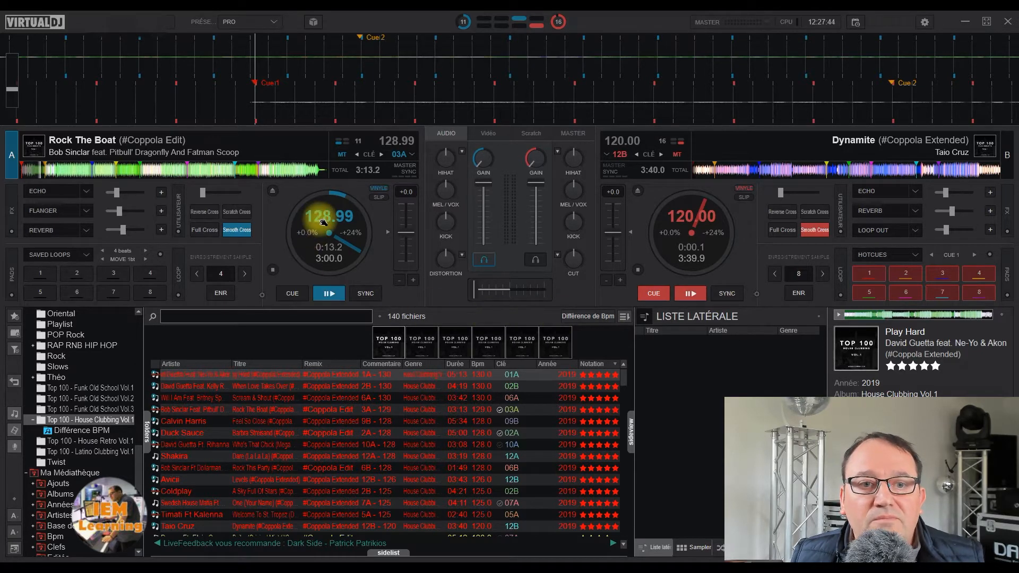
# Resume the track on deck A and toggle the Différence de Bpm quick filter to compare the listed tracks, leaving it off.
pyautogui.click(329, 295)
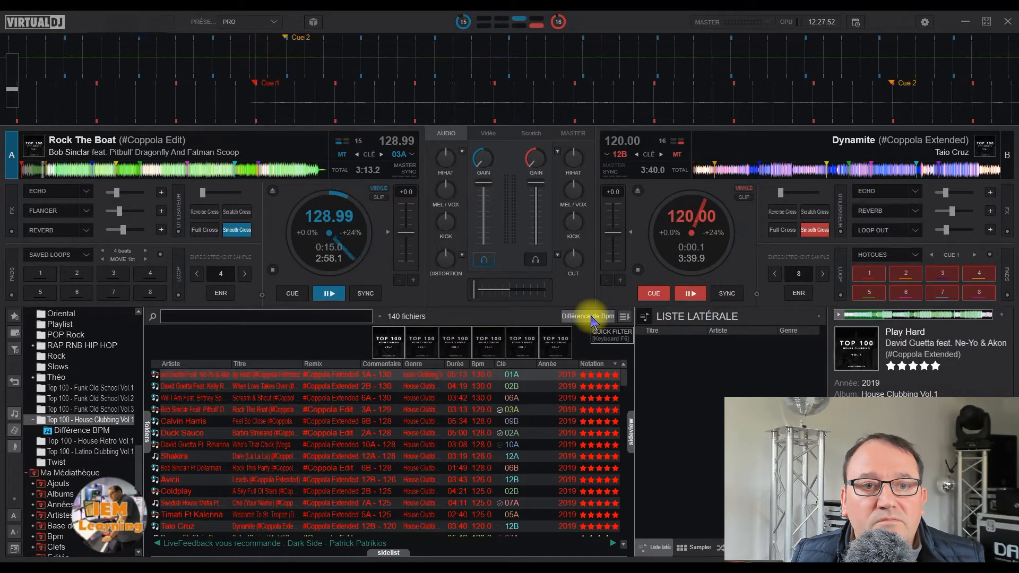
pyautogui.click(592, 317)
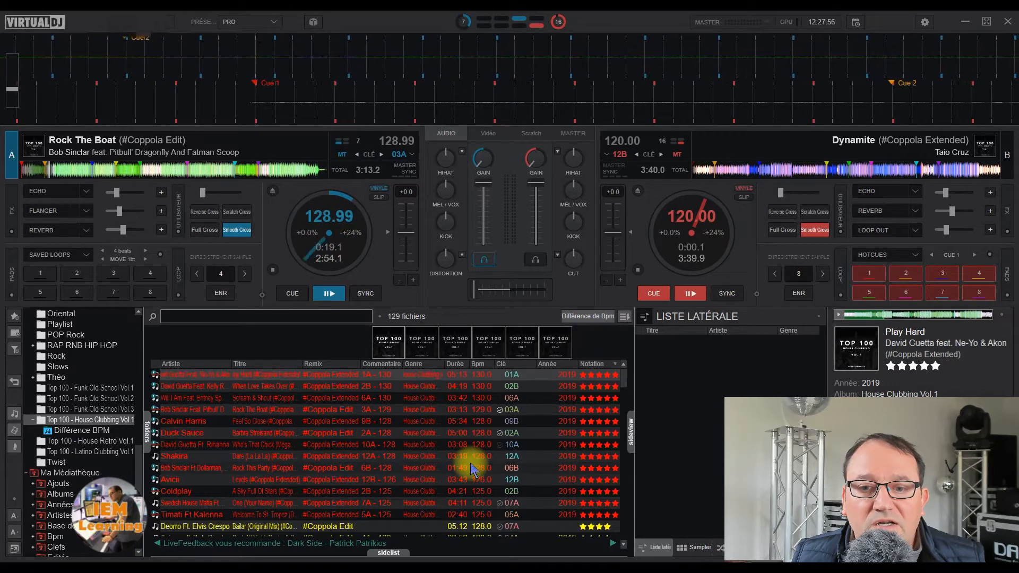
pyautogui.scroll(-3, 446, 459)
pyautogui.click(588, 317)
pyautogui.click(588, 318)
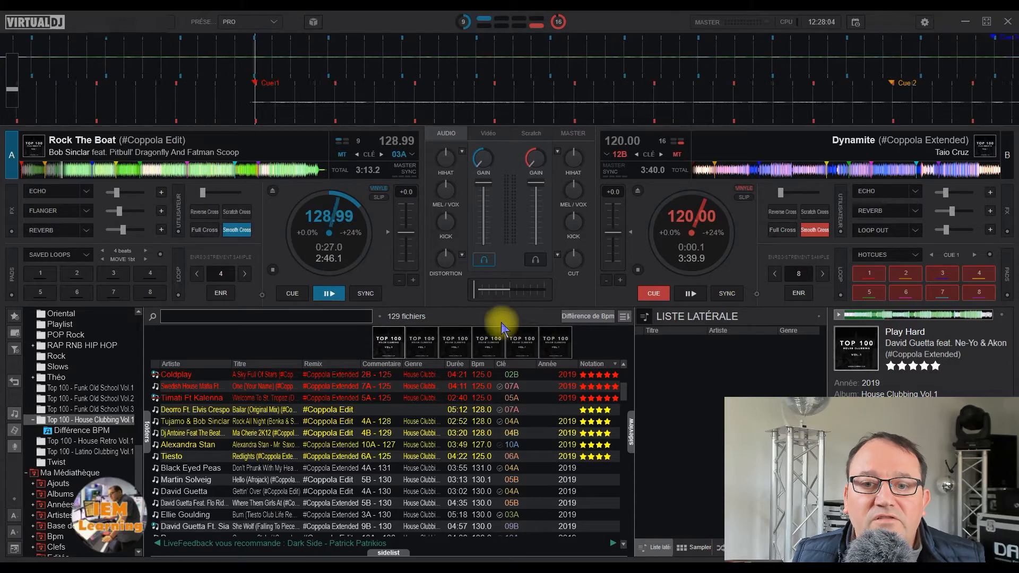
pyautogui.click(605, 319)
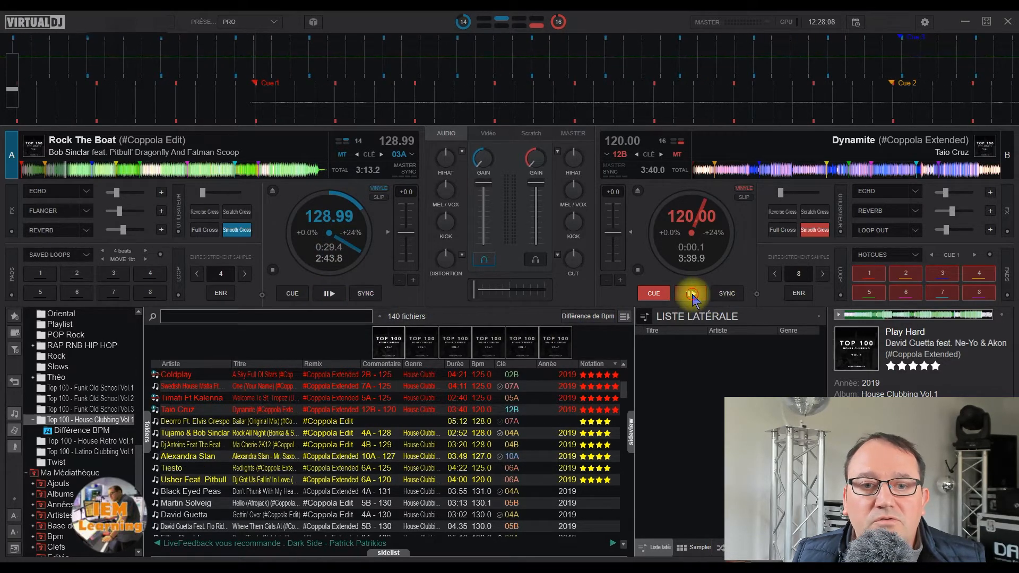
# Start Dynamite on deck B, move the crossfader to deck B and filter the House Clubbing Vol.1 list with the Différence de Bpm quick filter.
pyautogui.click(692, 295)
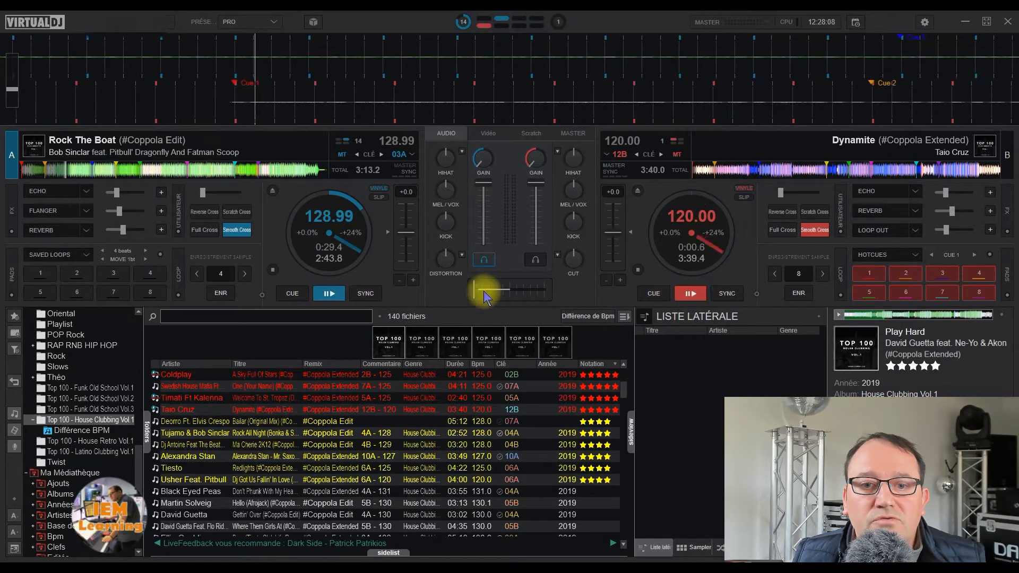
pyautogui.click(601, 320)
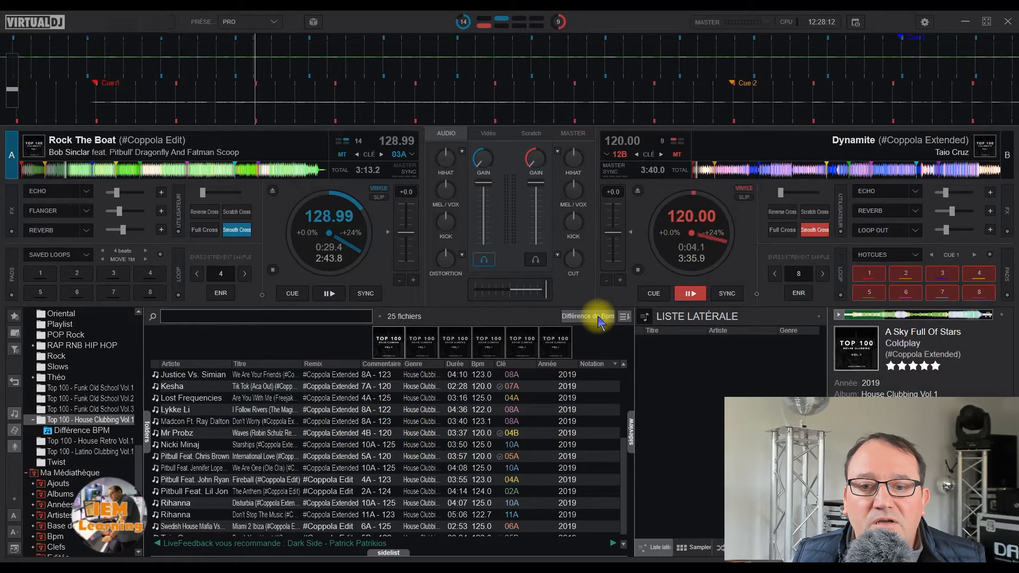
pyautogui.moveTo(624, 449); pyautogui.dragTo(636, 362)
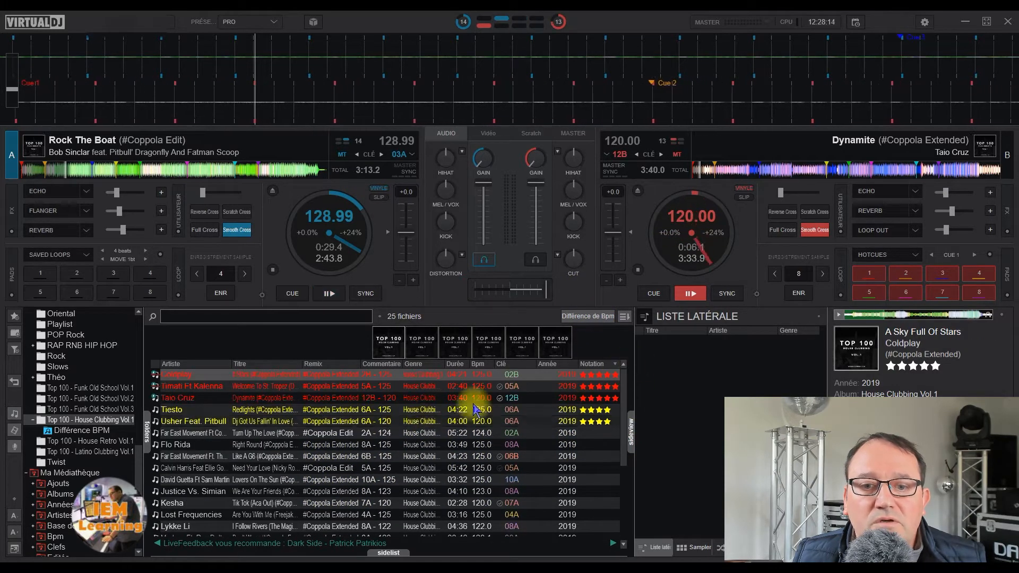
pyautogui.click(597, 316)
pyautogui.click(597, 316)
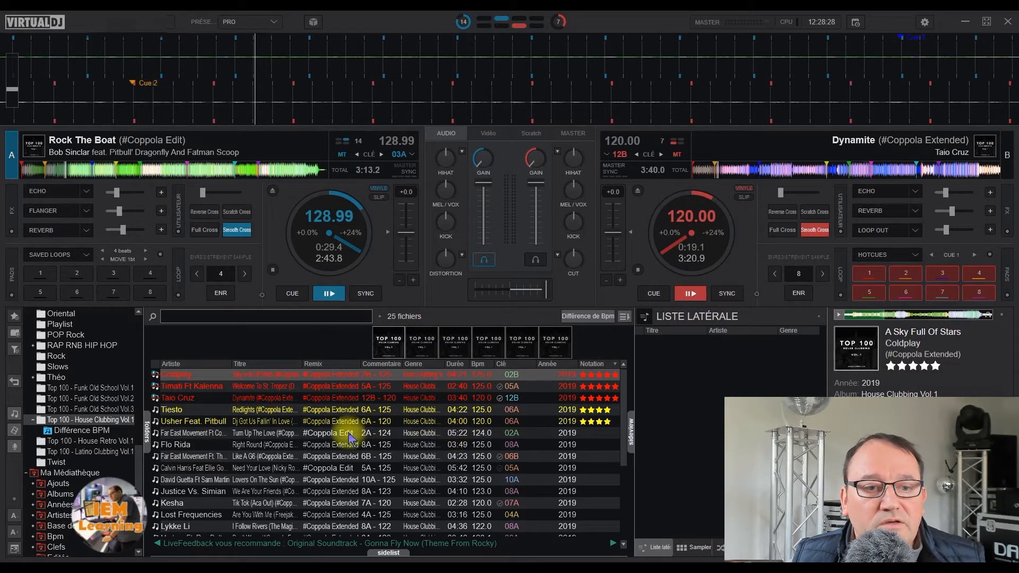
# Examine the BPM-filtered lists of the Funk Old School, House Retro and Latino Clubbing folders, ending in House Clubbing Vol.1 with the filter off.
pyautogui.click(88, 410)
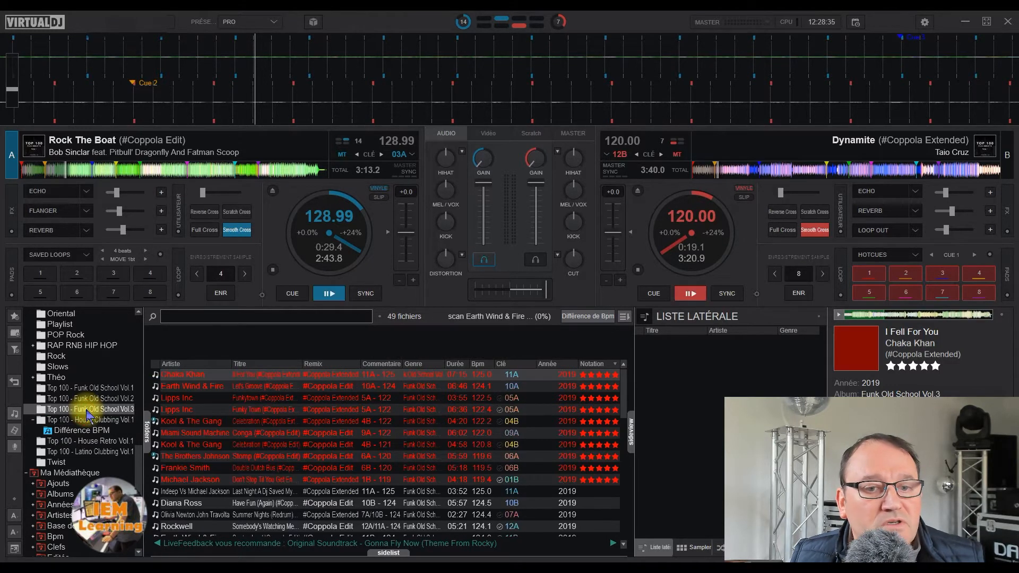
pyautogui.click(586, 316)
pyautogui.click(582, 317)
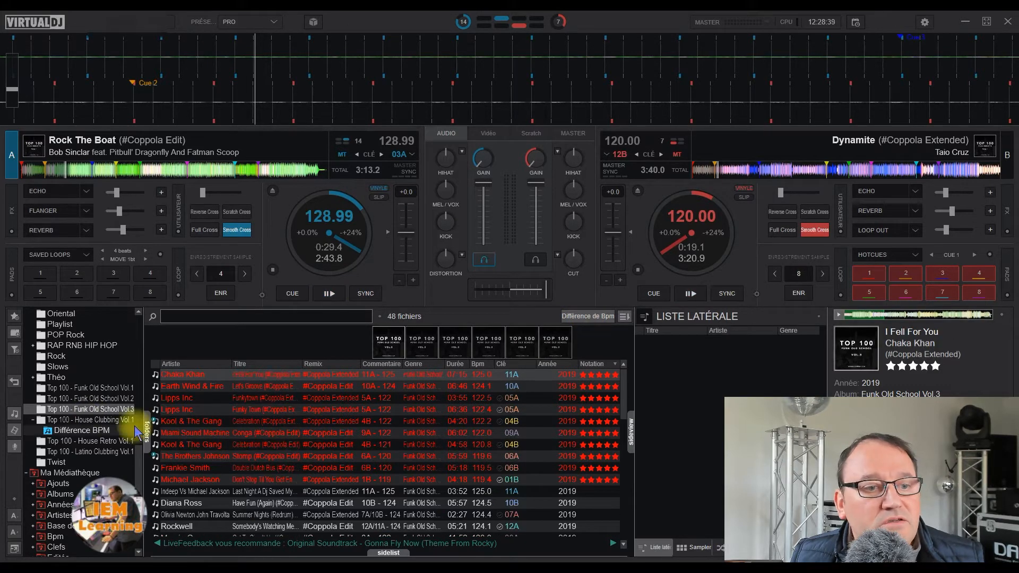
pyautogui.click(90, 399)
pyautogui.click(92, 389)
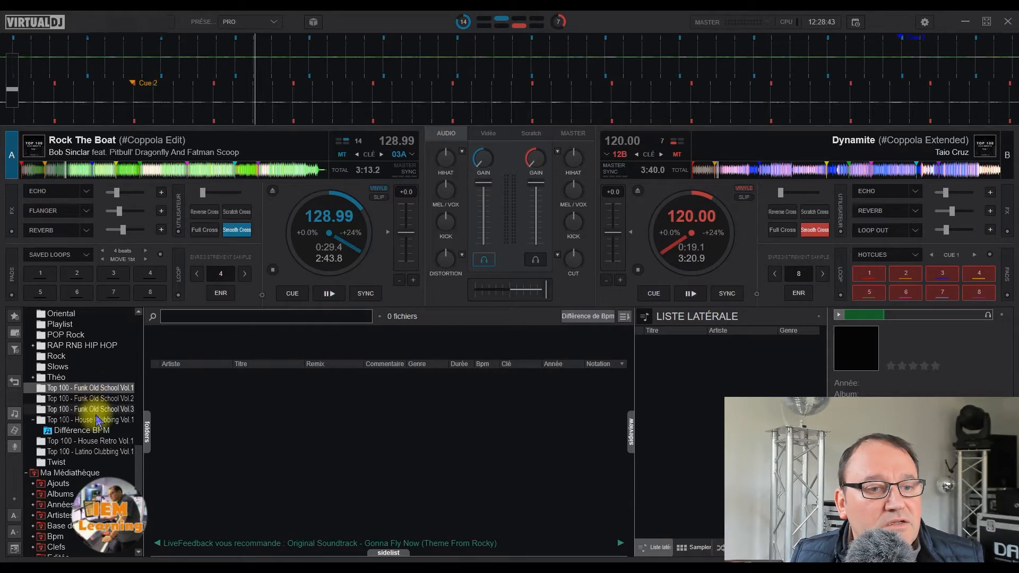
pyautogui.click(91, 442)
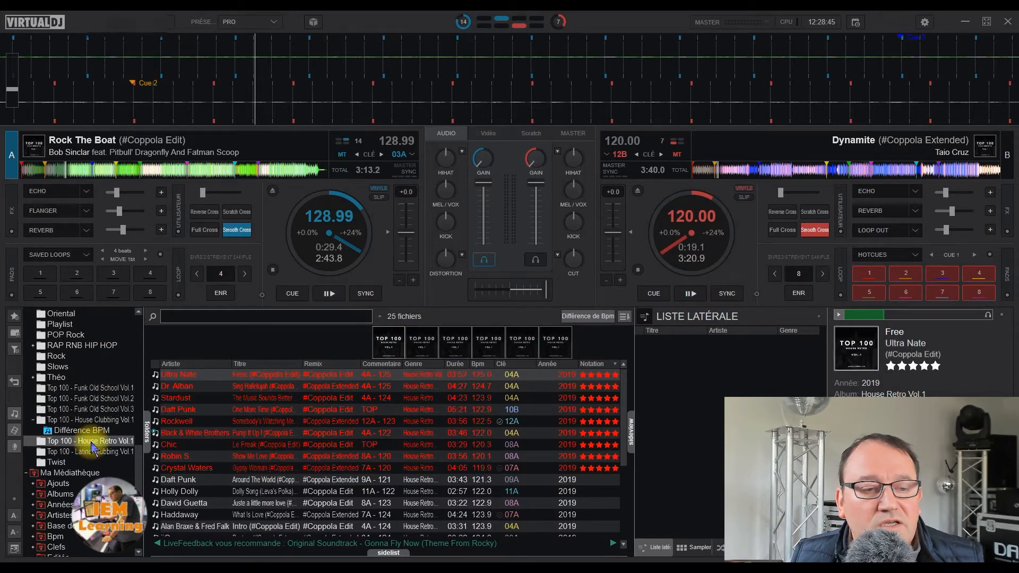
pyautogui.click(93, 451)
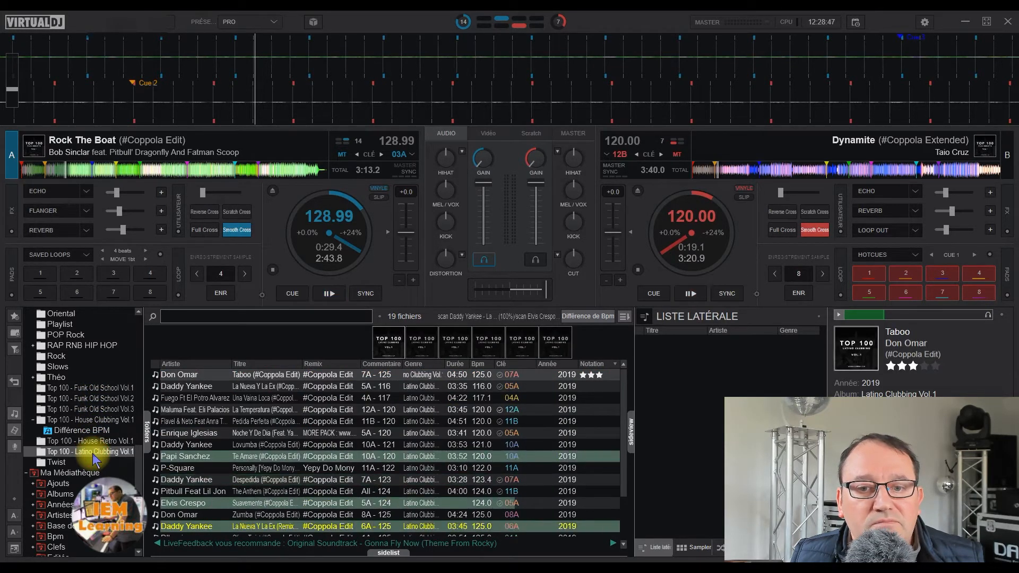
pyautogui.click(88, 420)
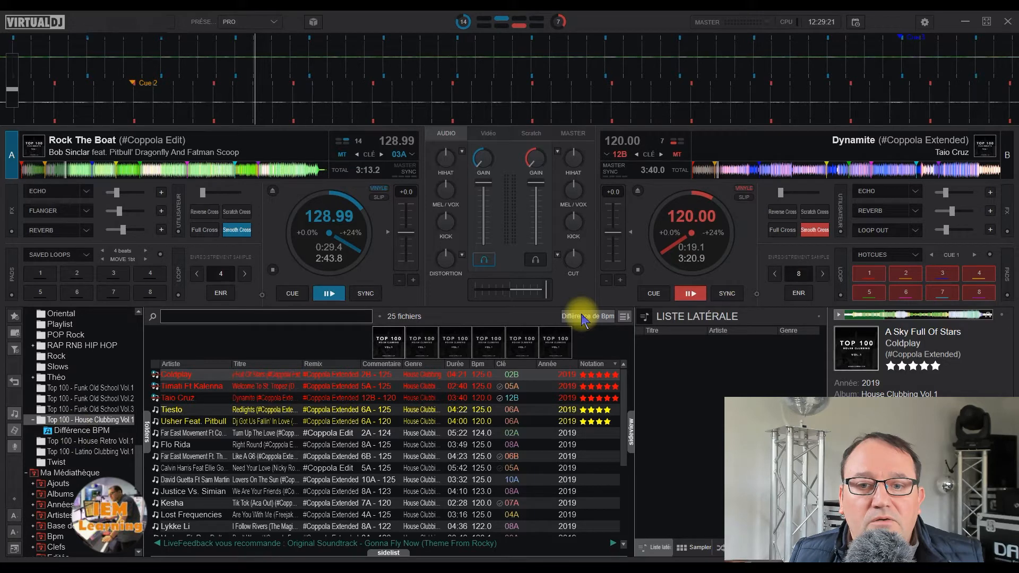
pyautogui.click(584, 318)
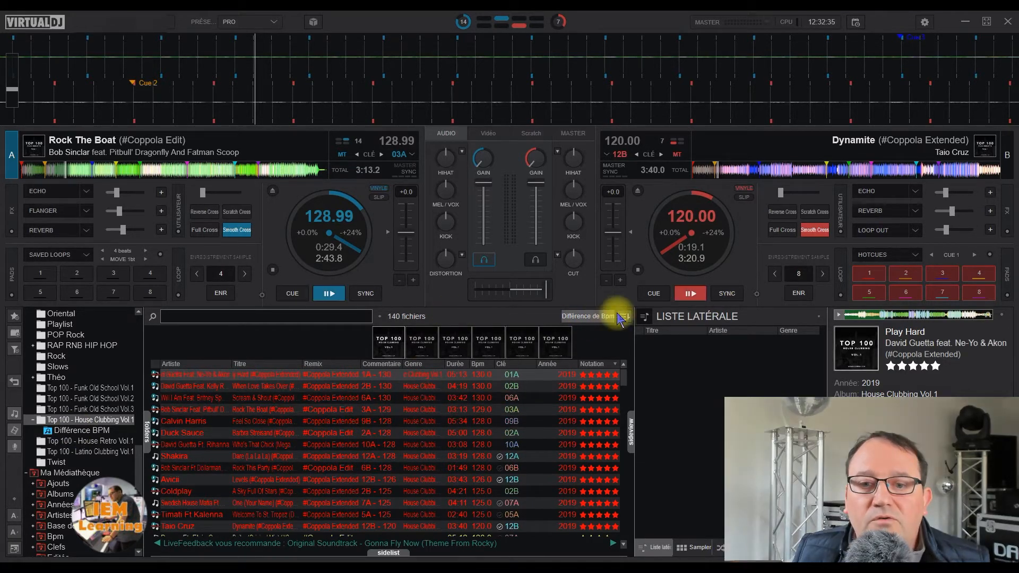
# Add a colour rule to the instant filters and set its colour to dark grey #444444.
pyautogui.click(624, 317)
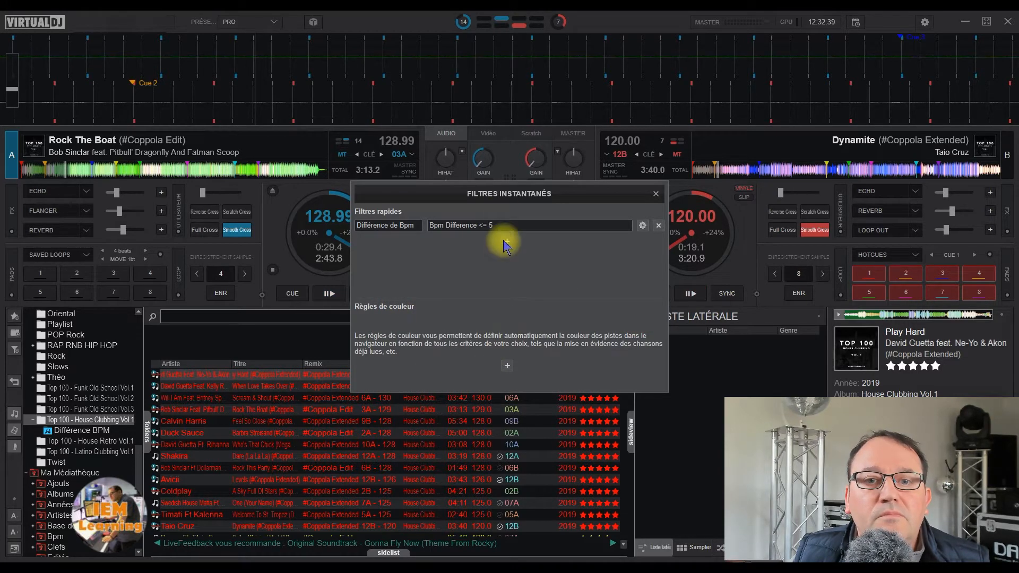
pyautogui.moveTo(503, 193); pyautogui.dragTo(547, 108)
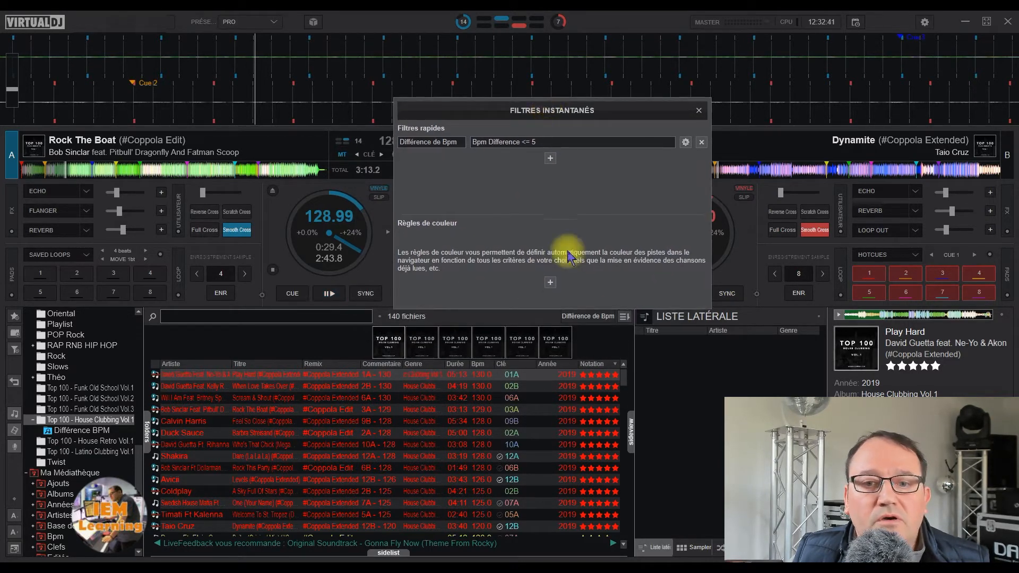
pyautogui.click(549, 282)
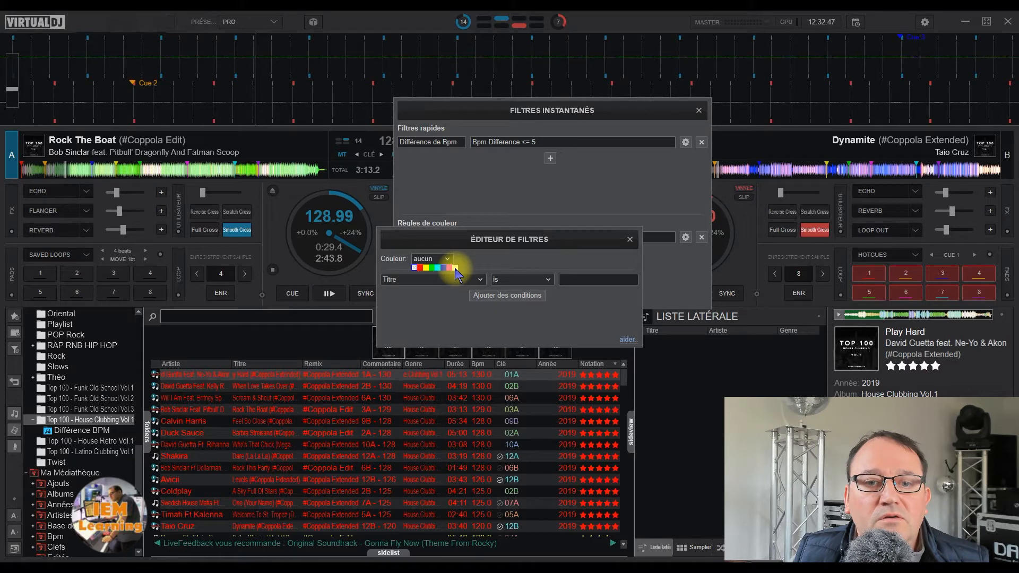
pyautogui.click(456, 272)
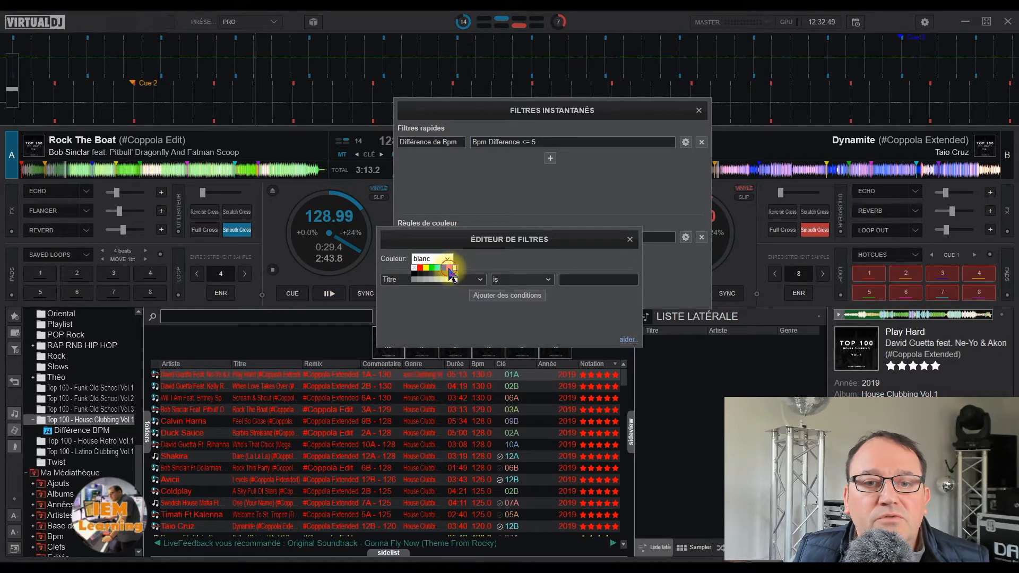
pyautogui.click(451, 267)
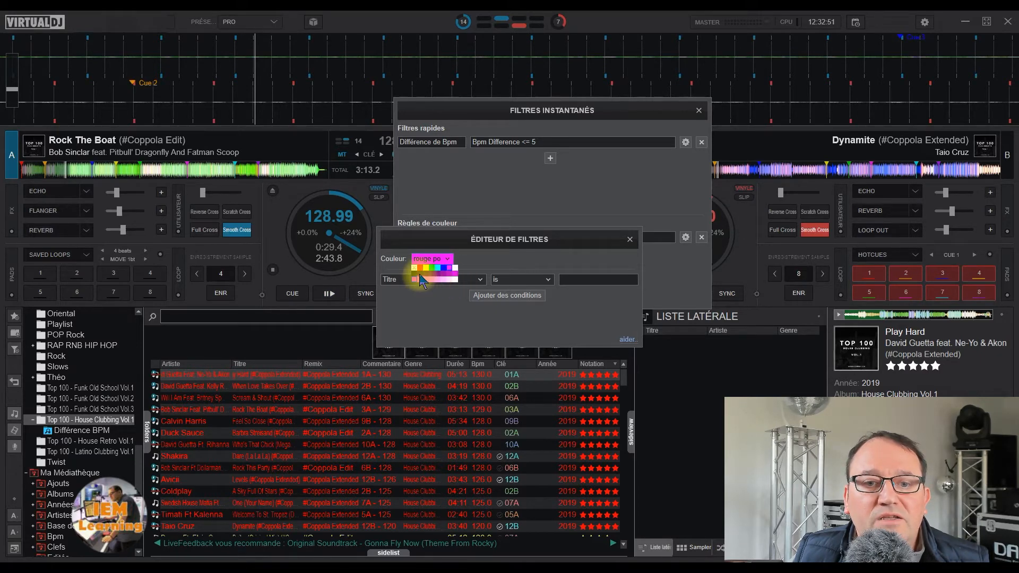
pyautogui.click(455, 268)
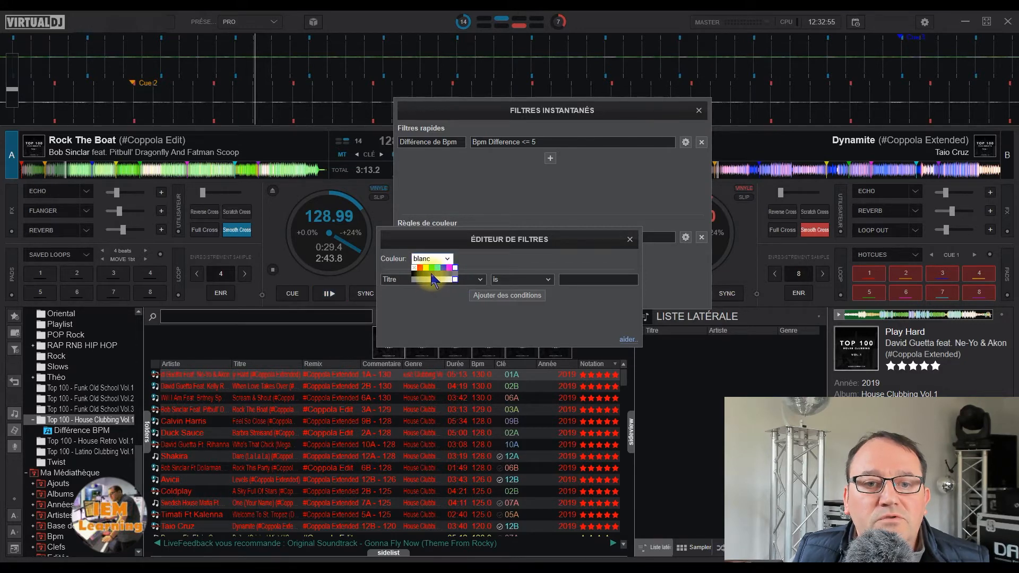
pyautogui.click(433, 277)
pyautogui.click(437, 277)
pyautogui.click(482, 260)
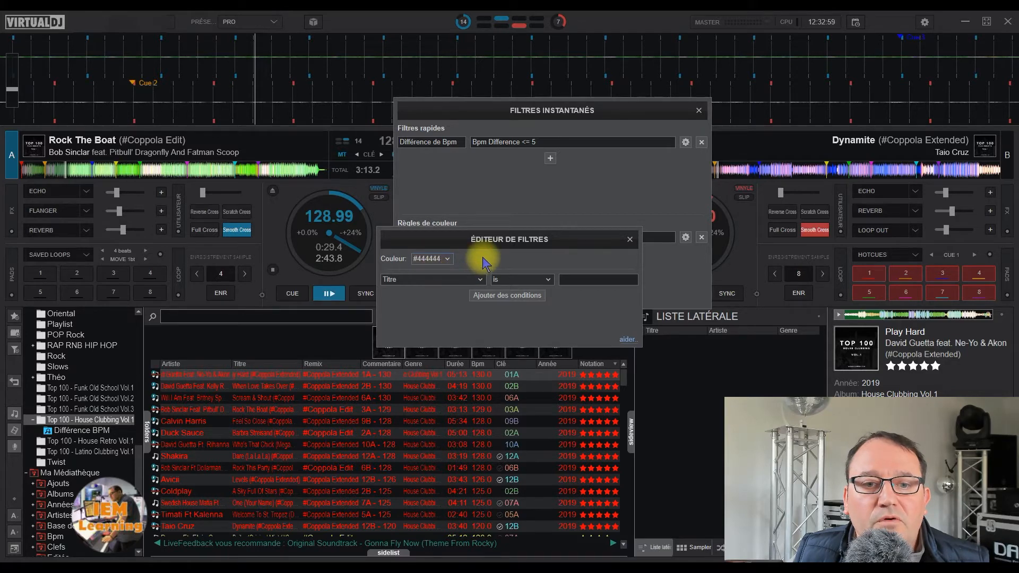
# Set the colour rule's single condition to Déjà joué = 1 and close the filter editor.
pyautogui.click(478, 279)
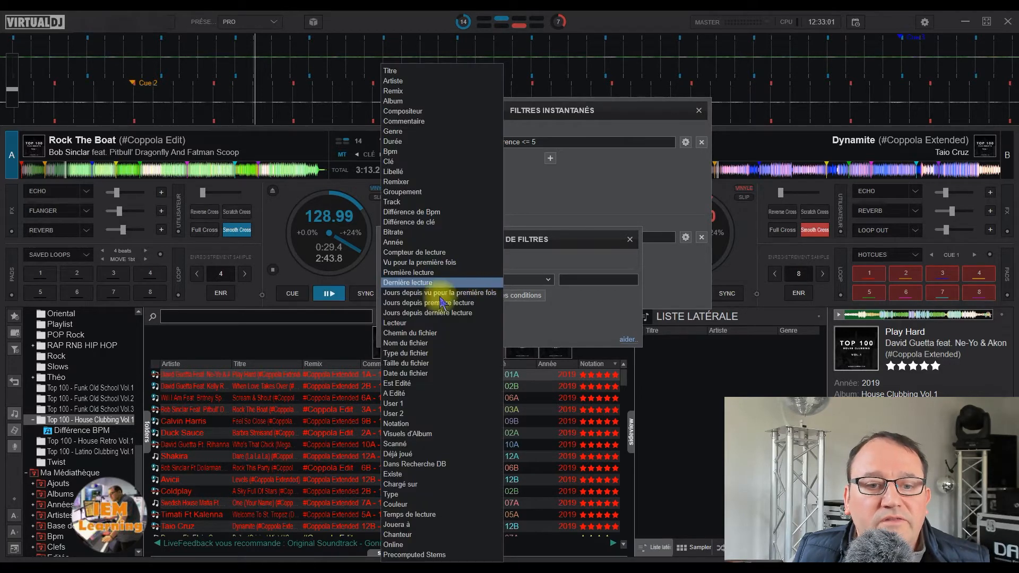
pyautogui.click(406, 453)
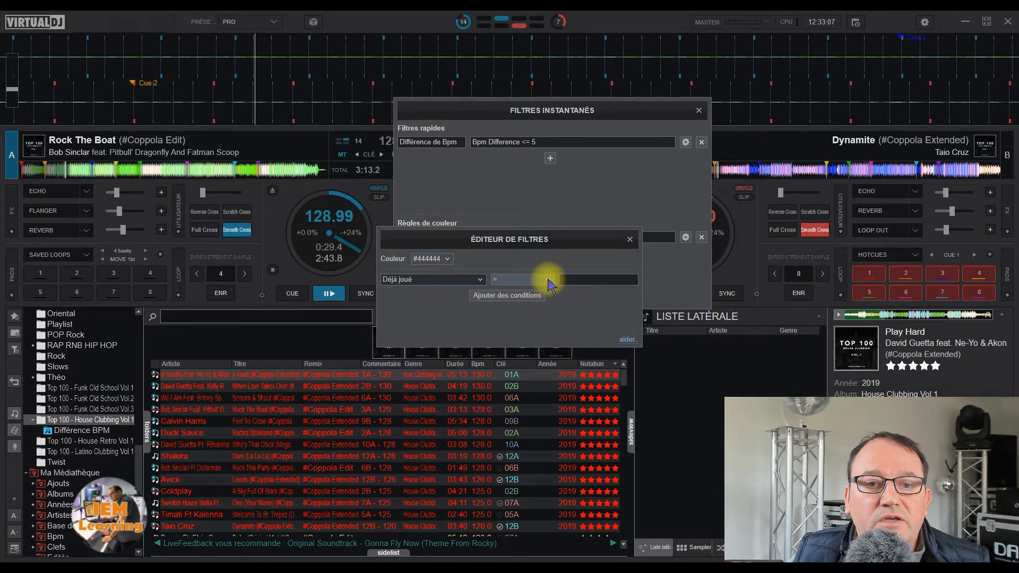
pyautogui.click(564, 280)
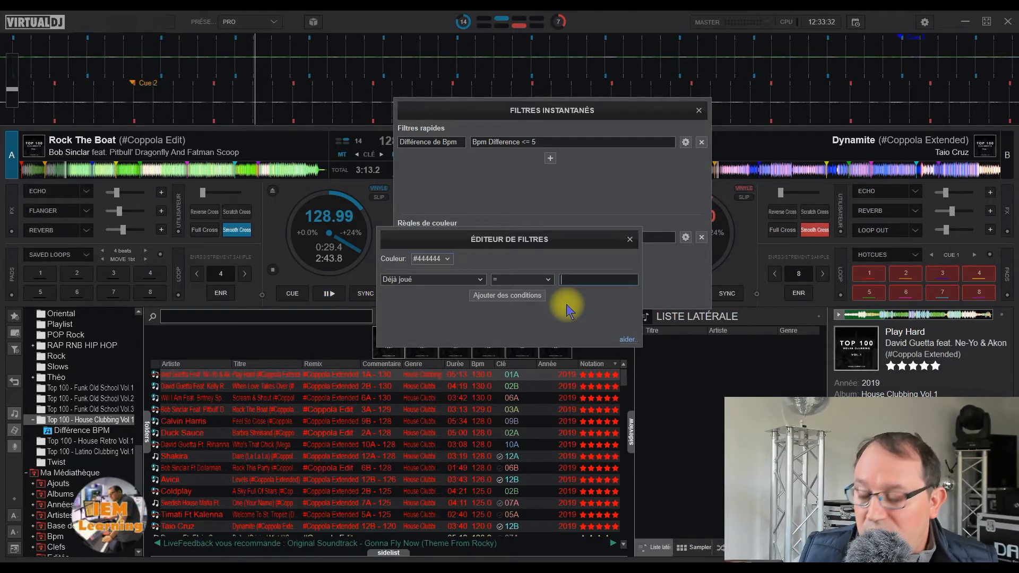
pyautogui.write('1')
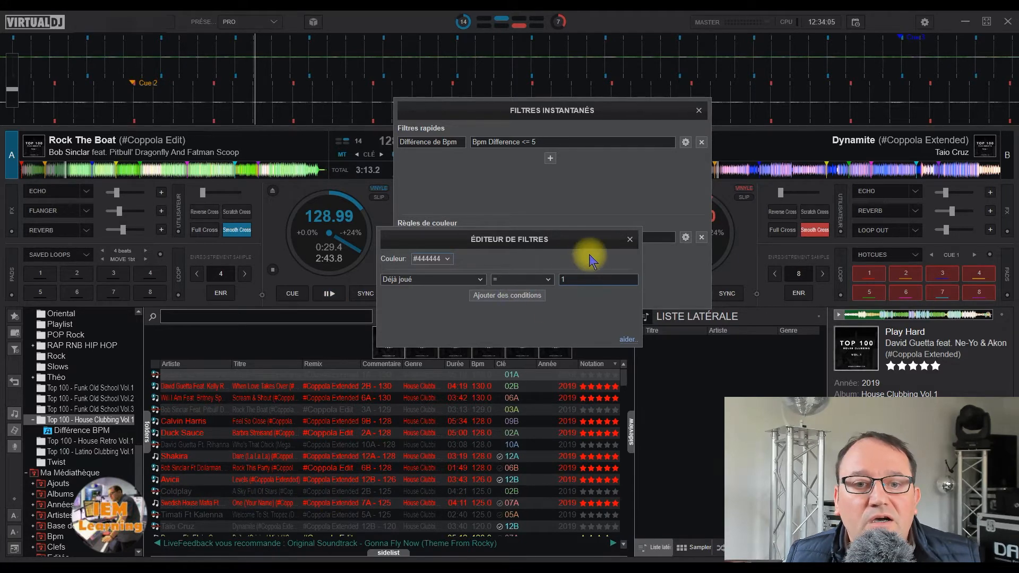
pyautogui.click(506, 301)
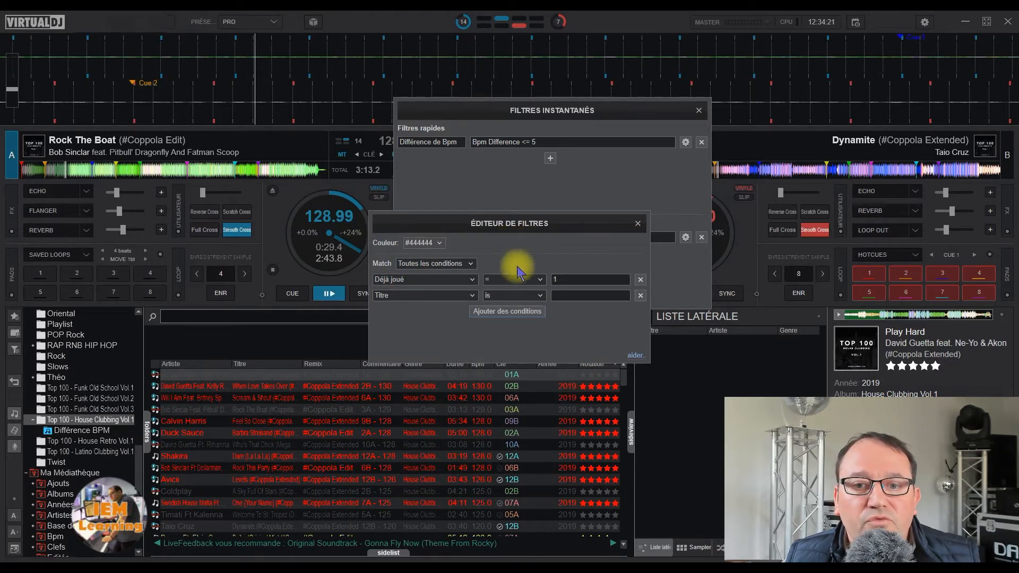
pyautogui.click(640, 296)
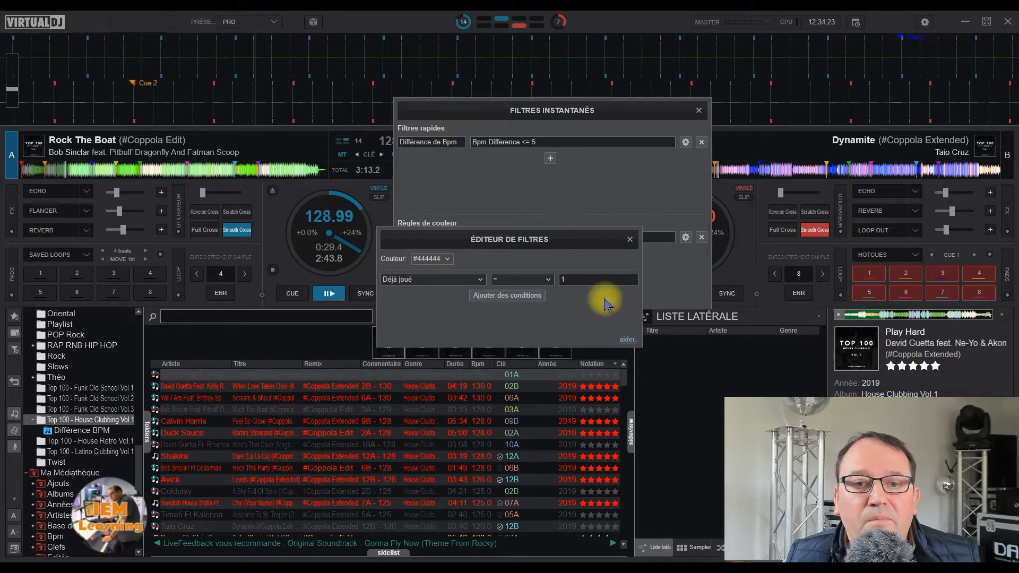
pyautogui.click(629, 240)
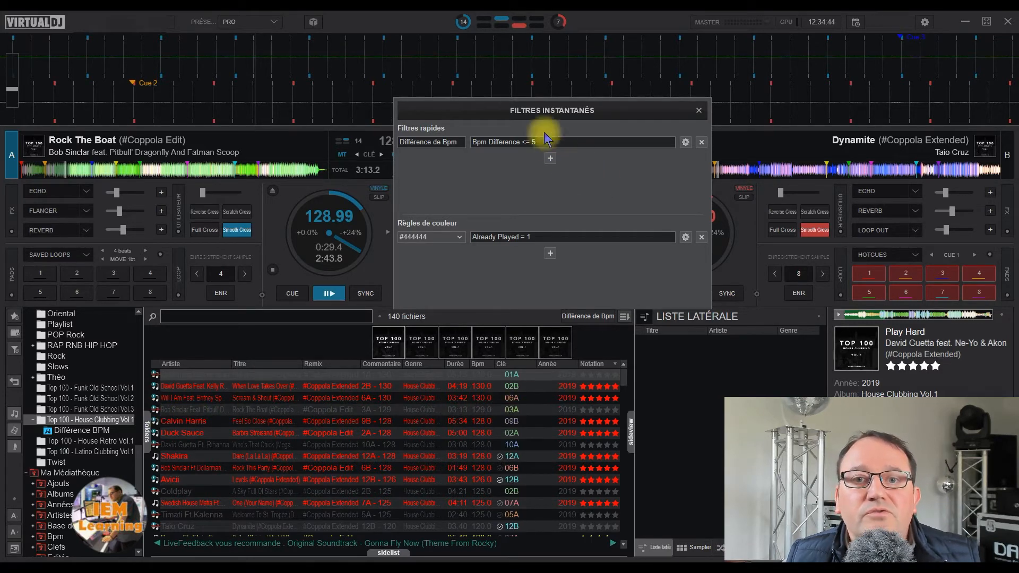
# Add a second quick filter to the instant filters with the condition Différence de clé = 0.
pyautogui.click(541, 112)
pyautogui.moveTo(541, 112); pyautogui.dragTo(552, 77)
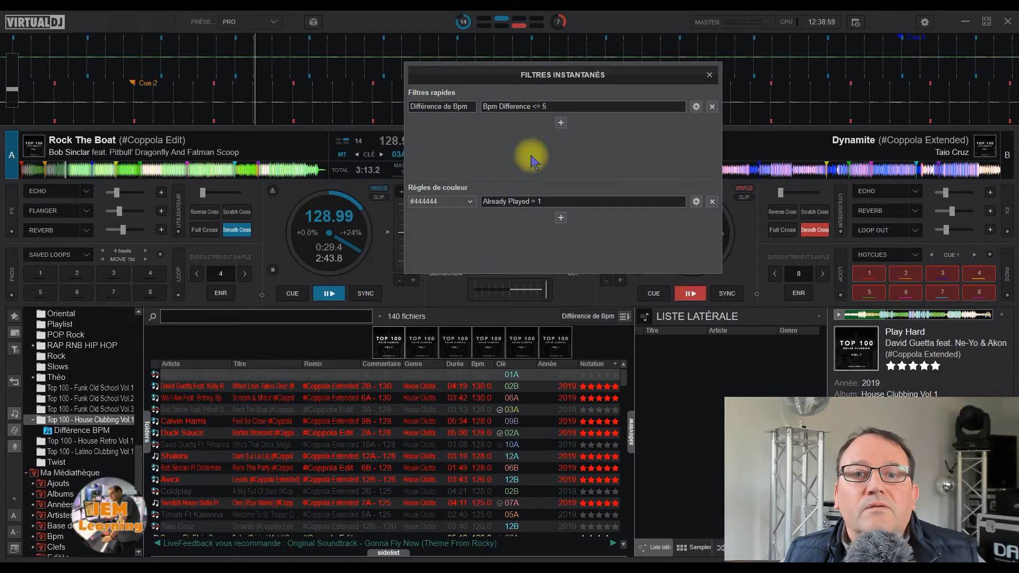
pyautogui.click(561, 122)
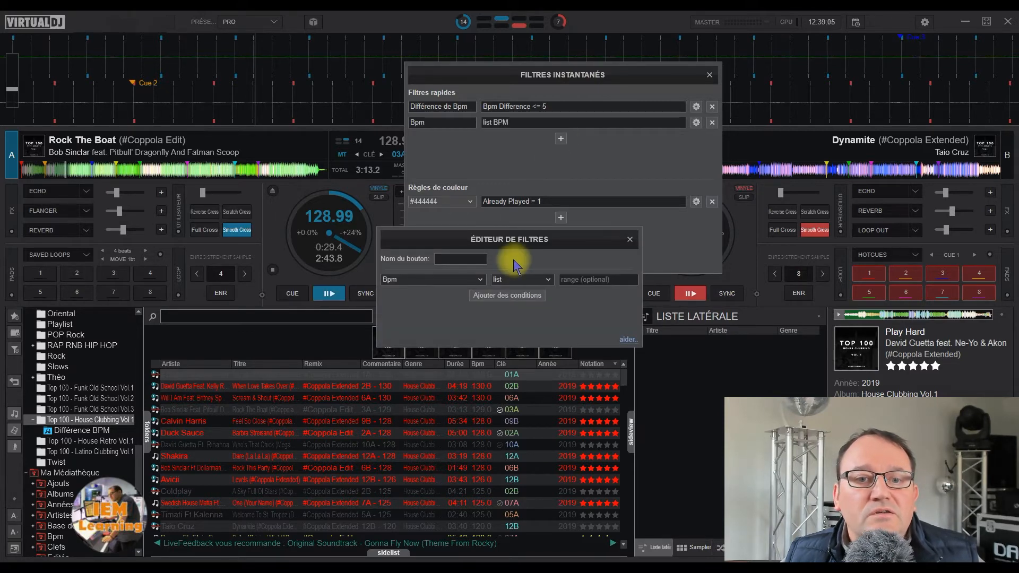
pyautogui.click(483, 280)
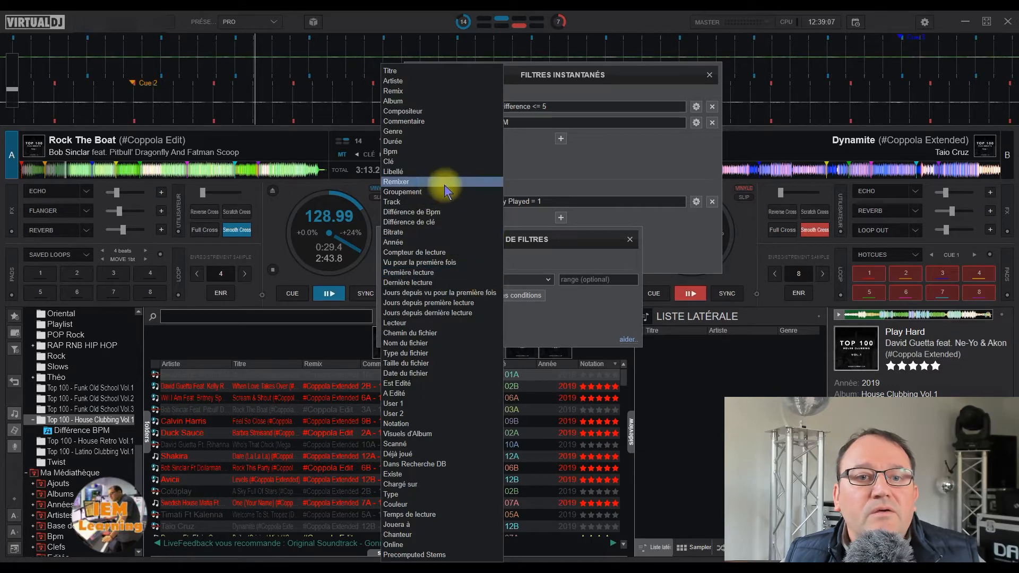
pyautogui.click(415, 222)
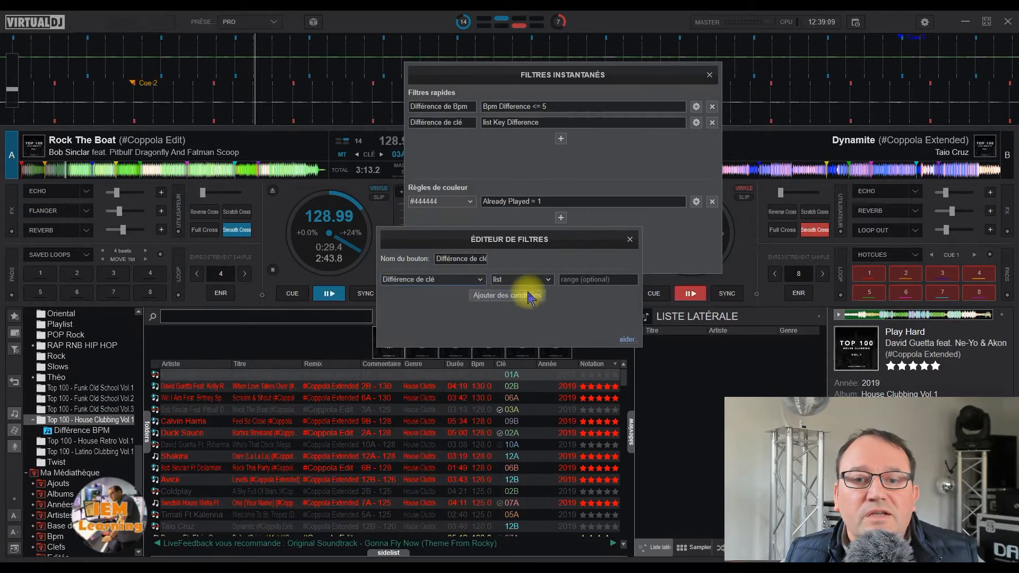
pyautogui.click(546, 279)
pyautogui.click(512, 305)
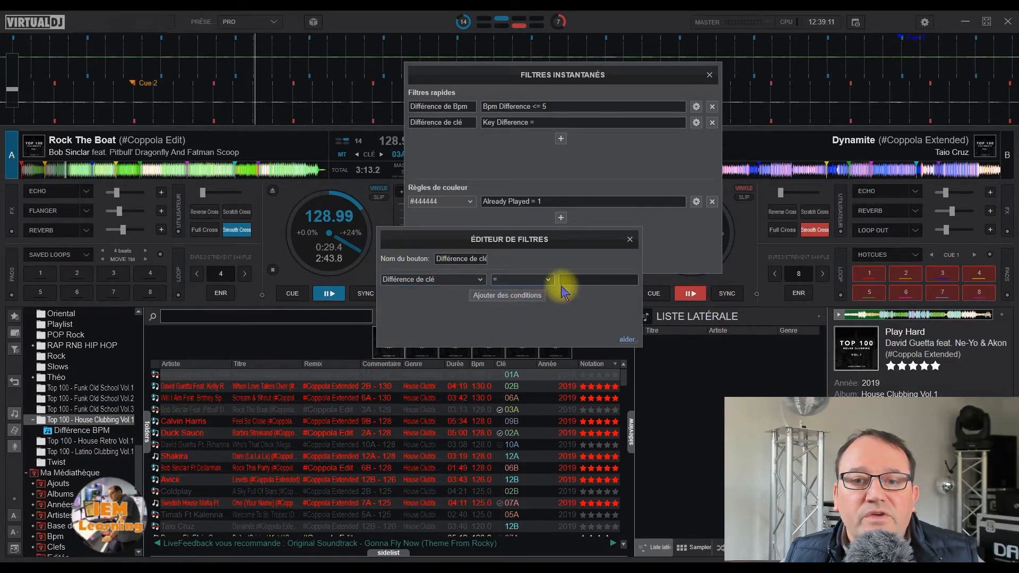
pyautogui.click(572, 279)
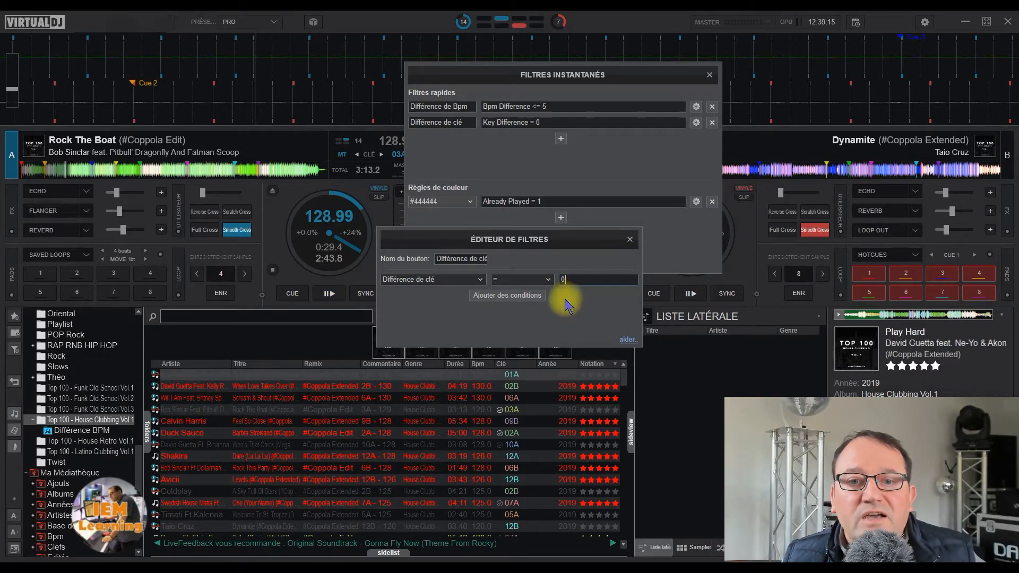
pyautogui.click(630, 239)
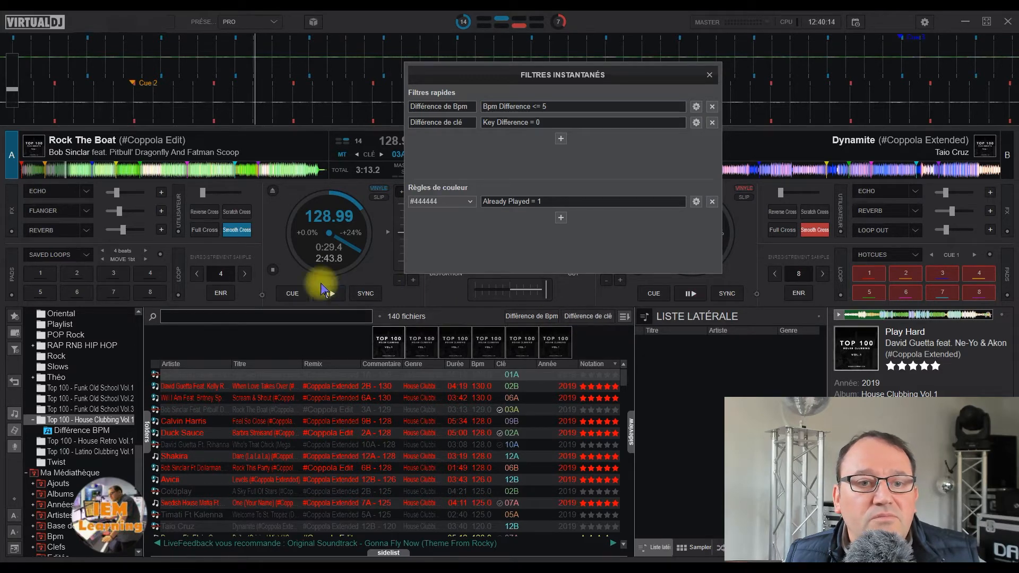
# Apply the Différence de clé quick filter and examine the matching tracks in House Clubbing Vol.1 and Funk Old School Vol.3.
pyautogui.click(591, 318)
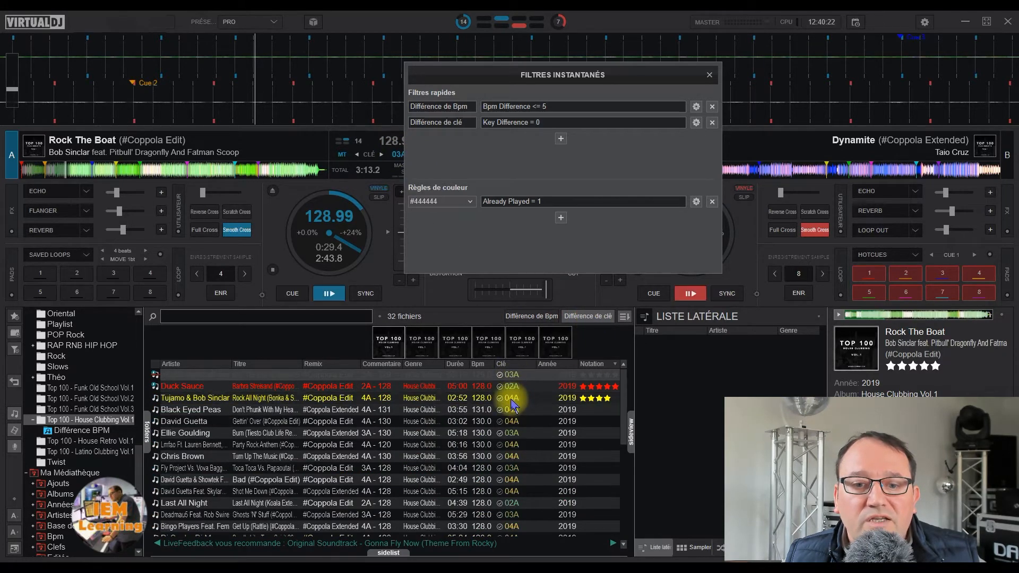
pyautogui.scroll(-4, 498, 499)
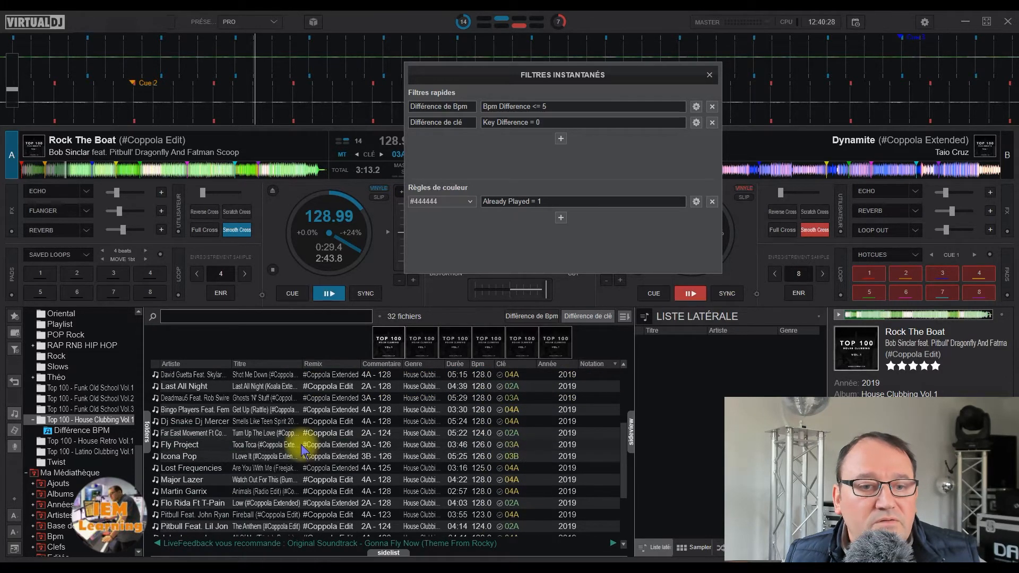
pyautogui.click(92, 399)
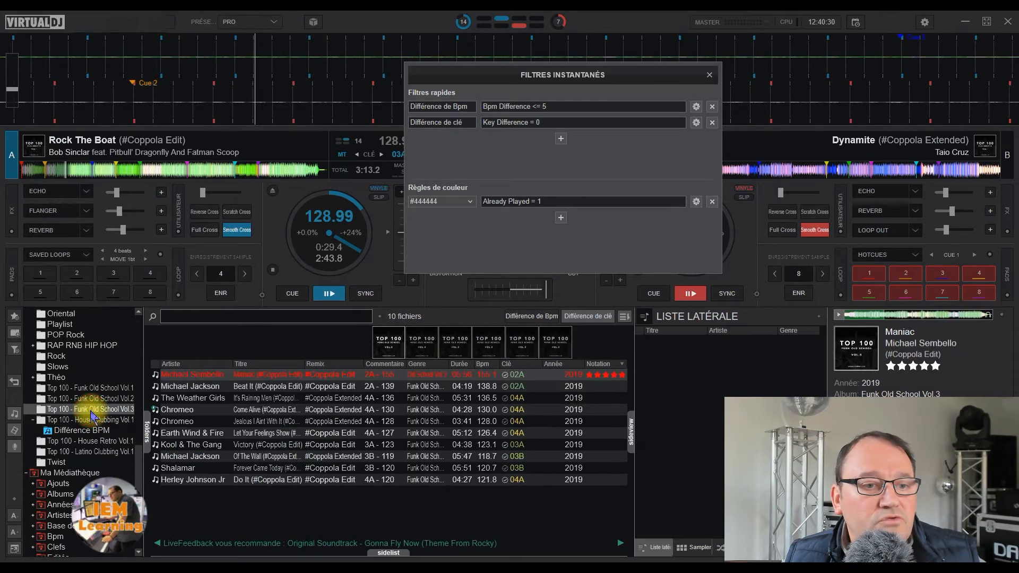
# Examine the key-matching tracks in the Top 100 - Funk Old School Vol.1 and House Retro Vol.1 folders.
pyautogui.click(97, 388)
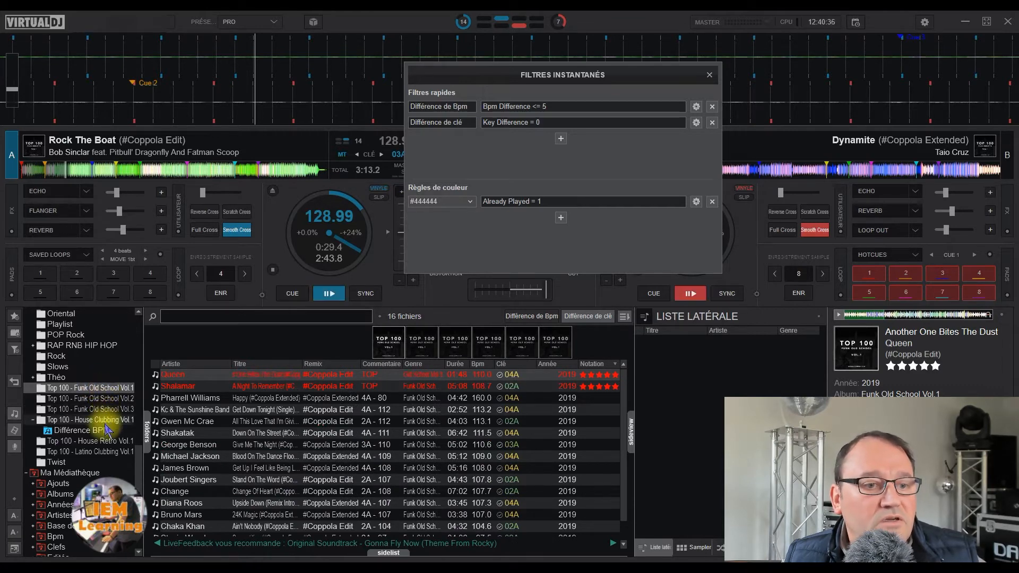
pyautogui.click(102, 442)
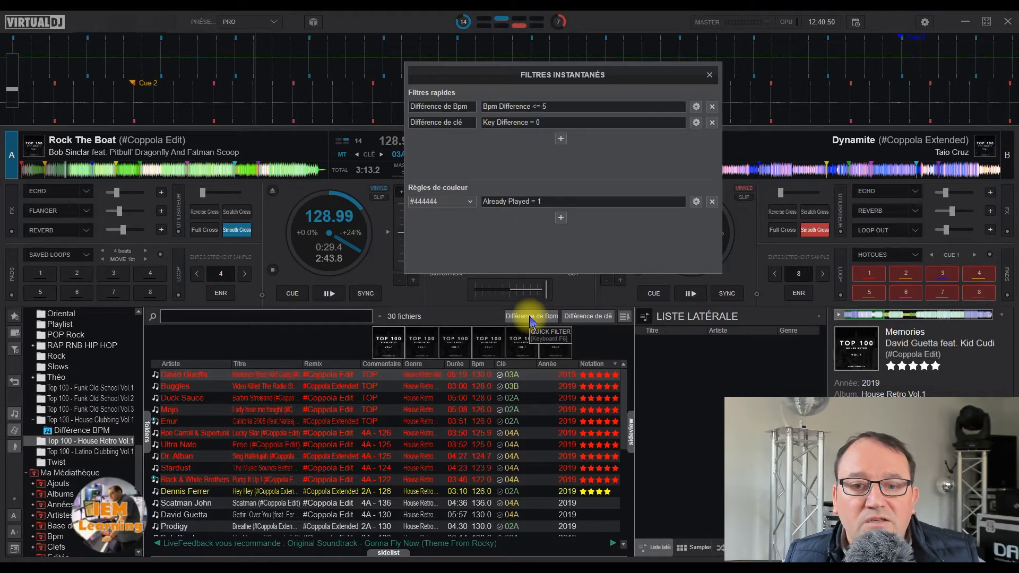
# Combine the Différence de Bpm filter with the key filter and examine the tracks in House Retro Vol.1 and Funk Old School Vol.3.
pyautogui.click(529, 318)
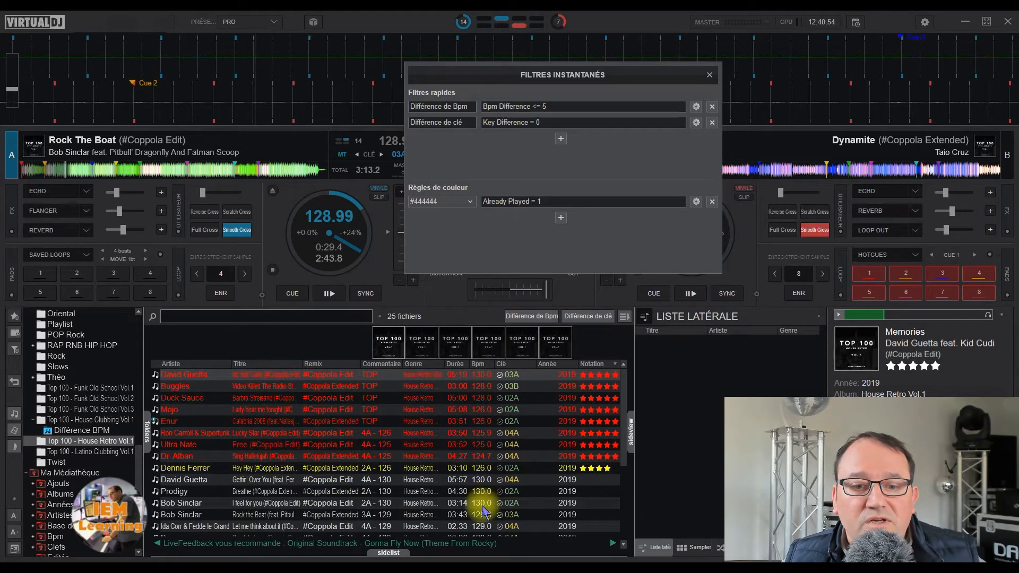
pyautogui.click(91, 409)
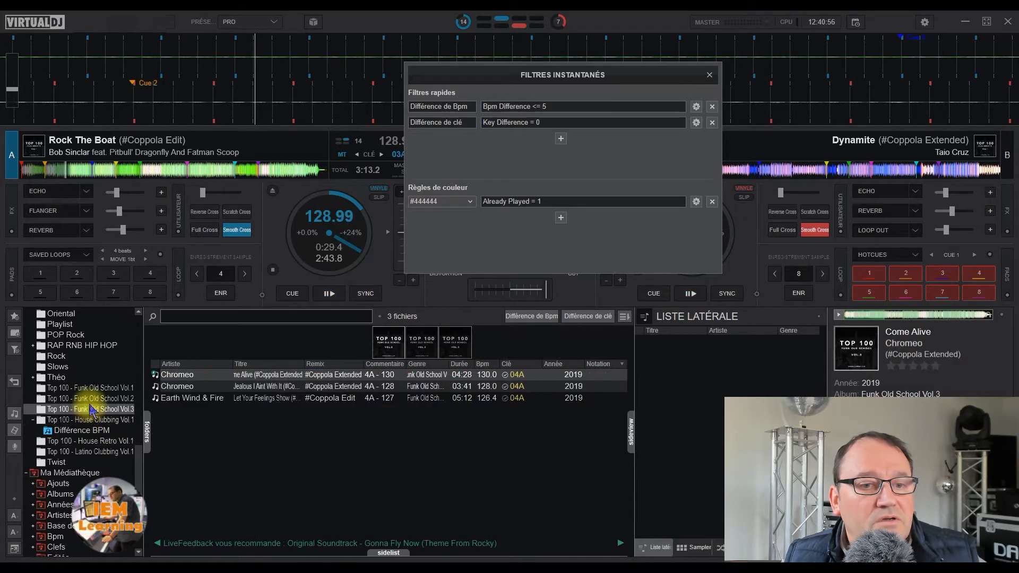
pyautogui.click(541, 318)
pyautogui.click(542, 317)
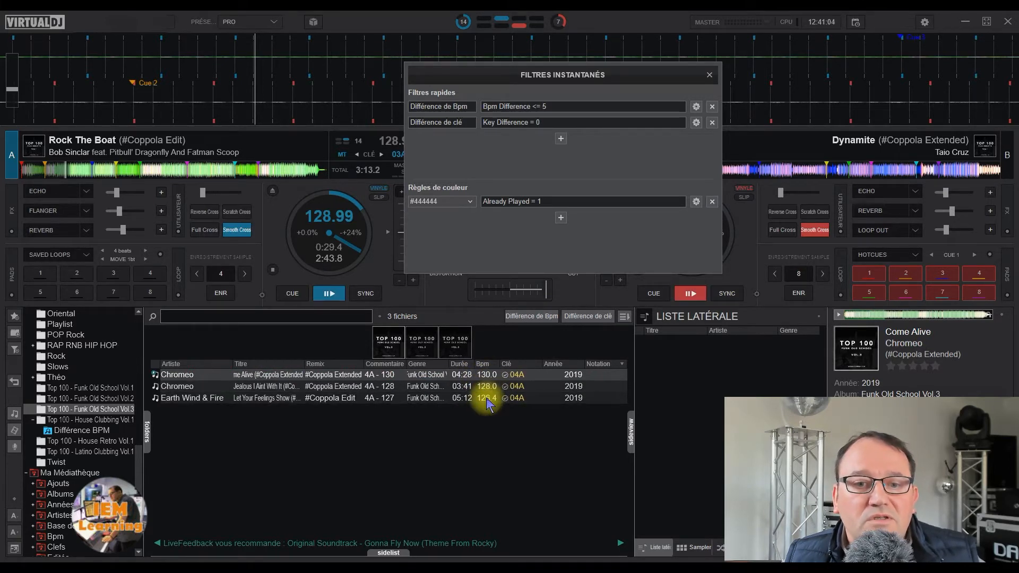
pyautogui.click(547, 317)
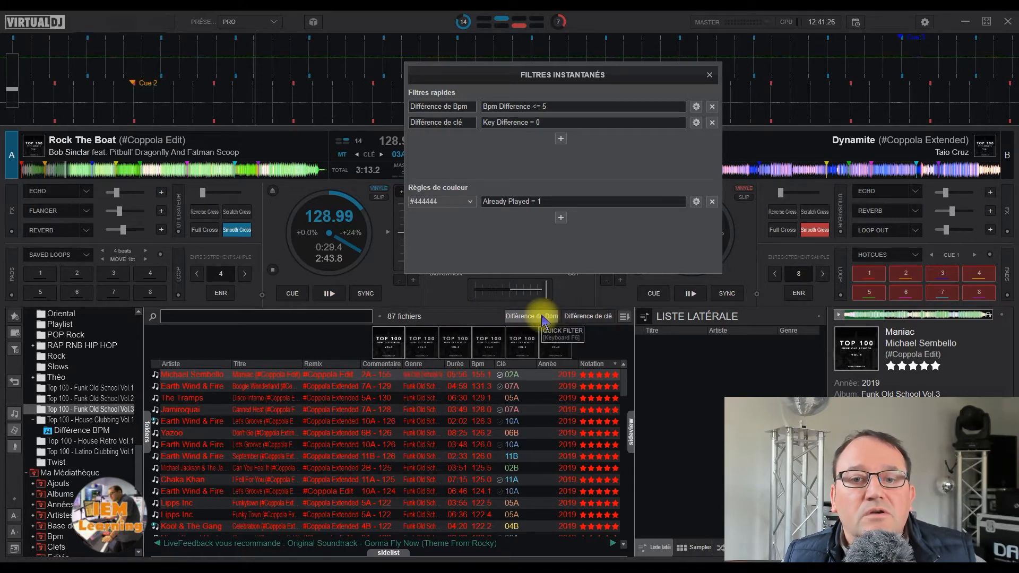
# Review the conditions of the Différence de clé and Bpm et/ou Clé quick filters, including the match options of the combined one.
pyautogui.click(695, 123)
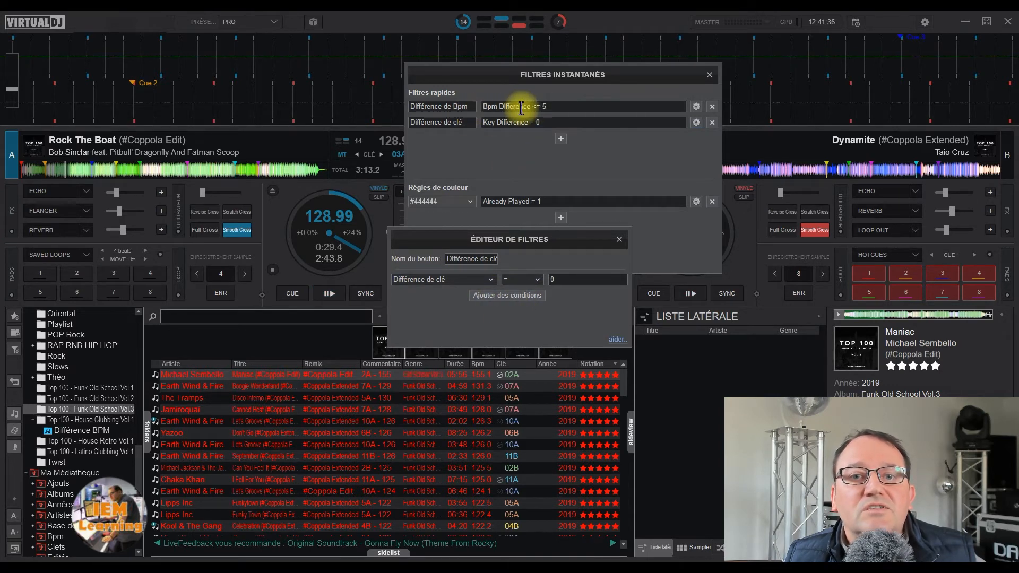
pyautogui.click(619, 241)
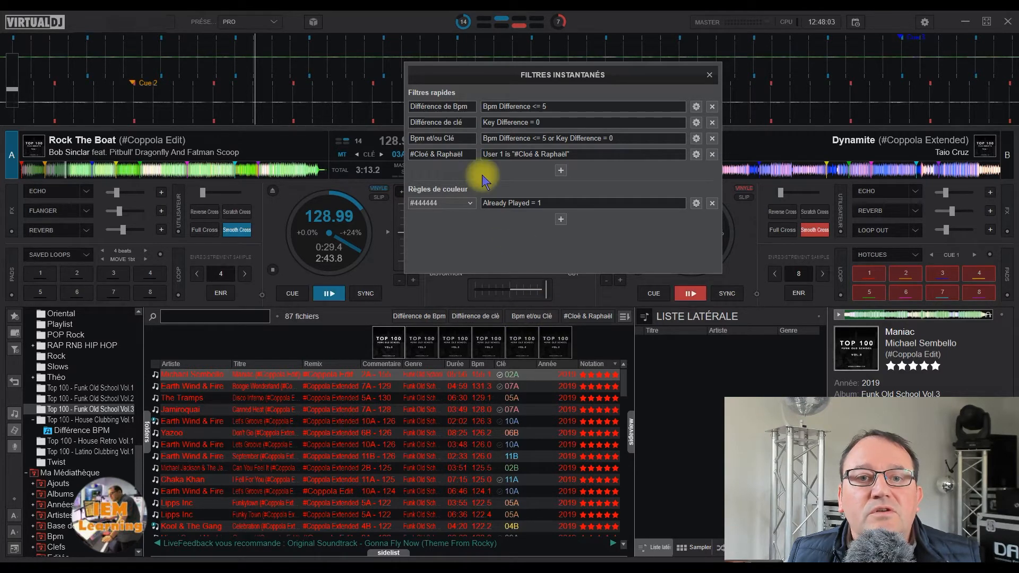
pyautogui.click(695, 138)
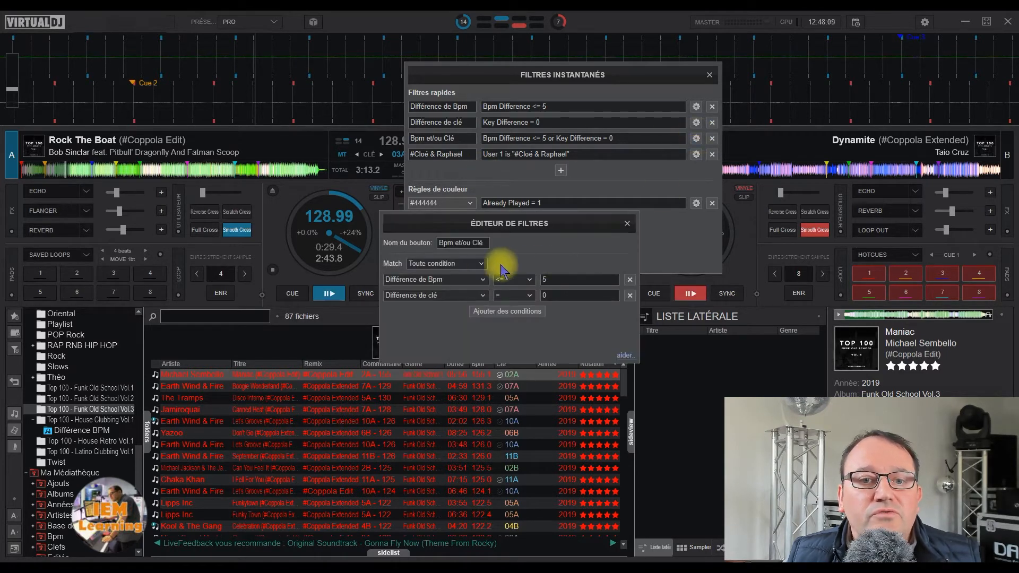
pyautogui.click(465, 263)
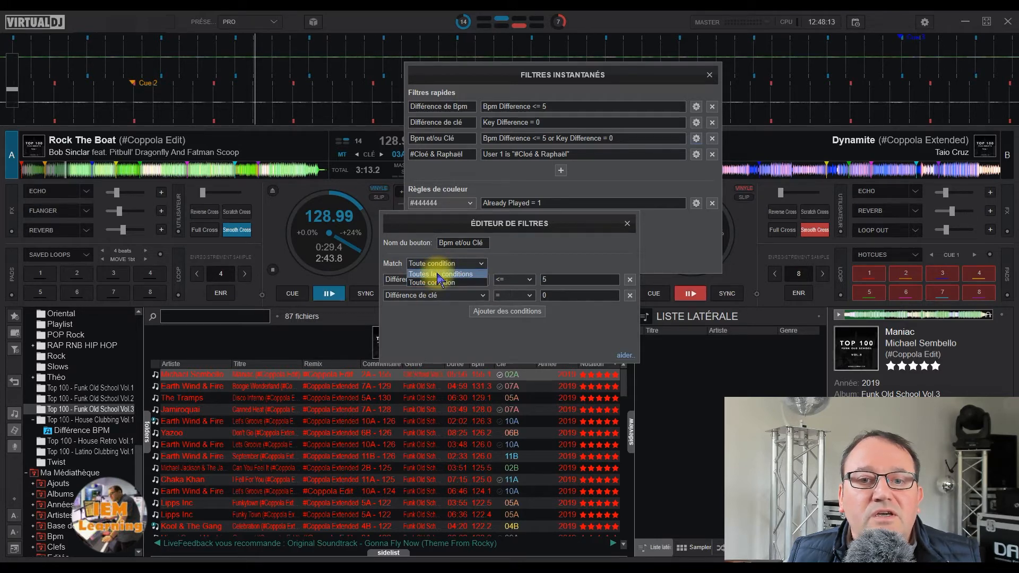
pyautogui.click(491, 220)
pyautogui.moveTo(510, 230); pyautogui.dragTo(585, 379)
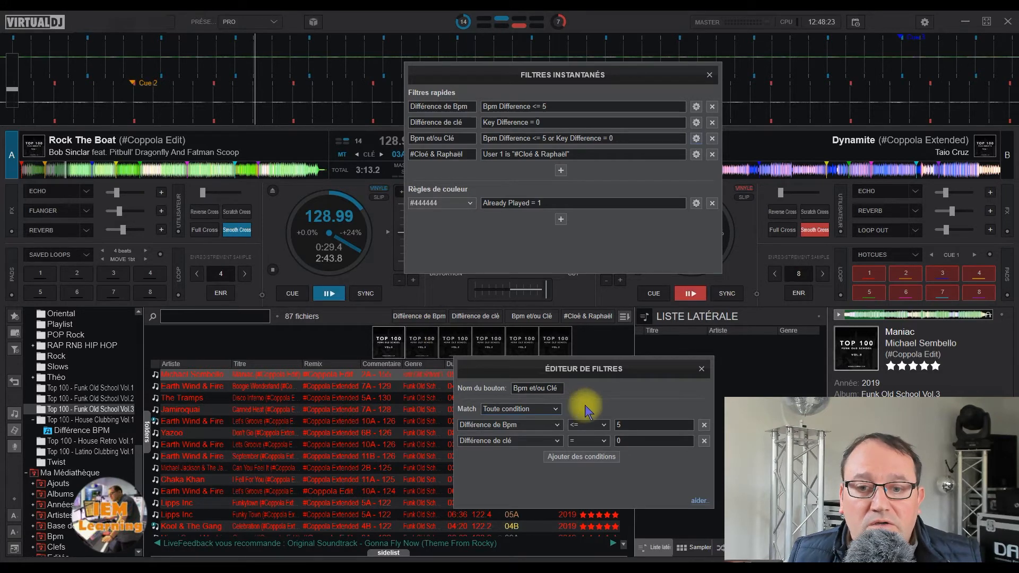
pyautogui.click(701, 368)
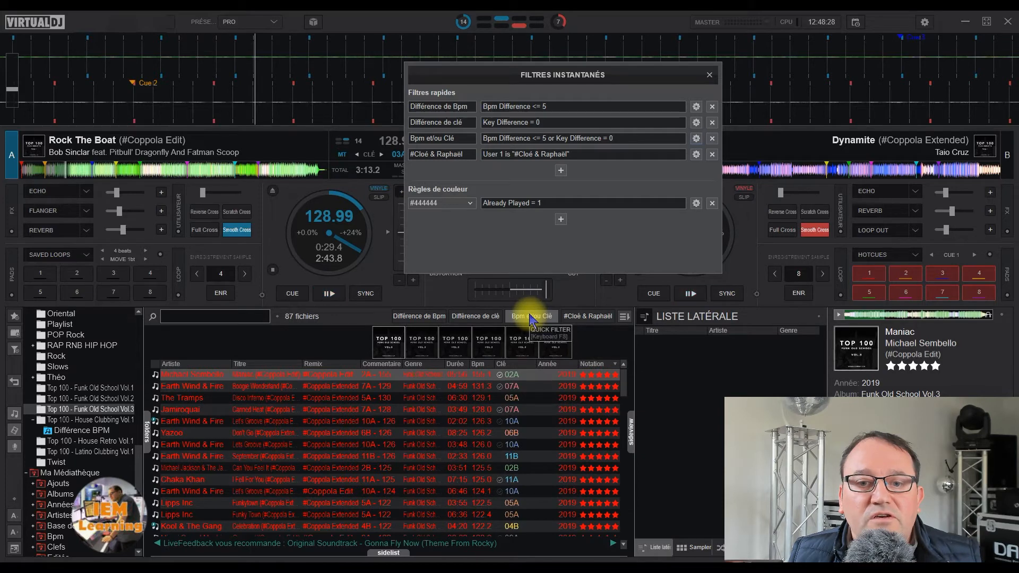
# Compare the Différence de Bpm, Différence de clé and Bpm et/ou Clé quick filters on the Funk Old School Vol.3 tracks.
pyautogui.click(412, 319)
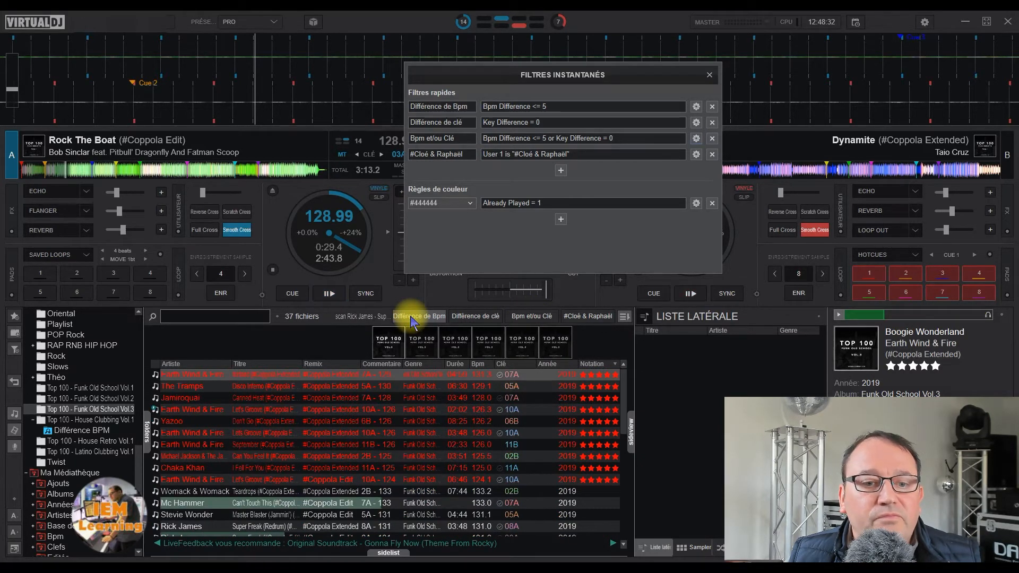
pyautogui.click(471, 317)
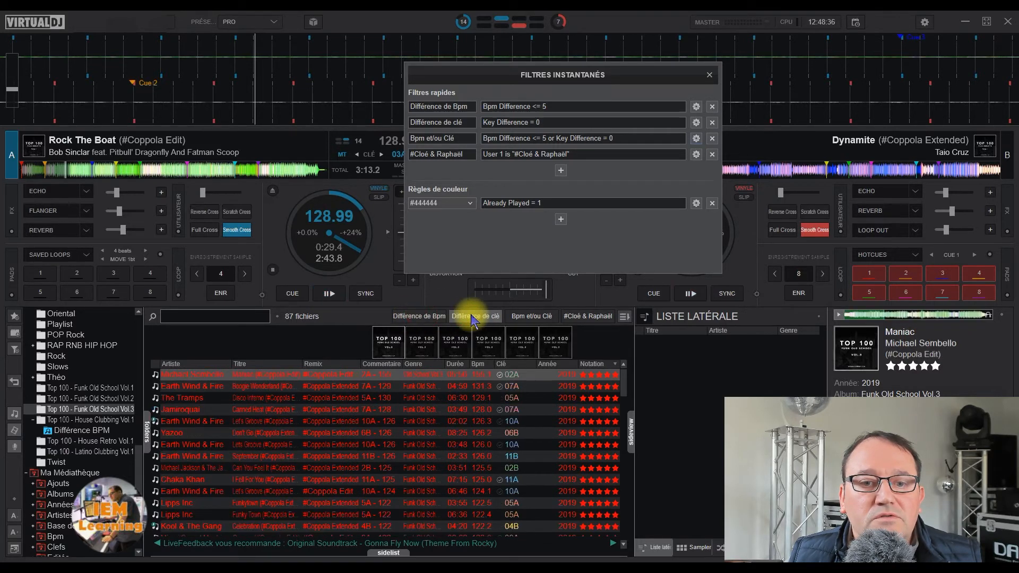
pyautogui.click(423, 317)
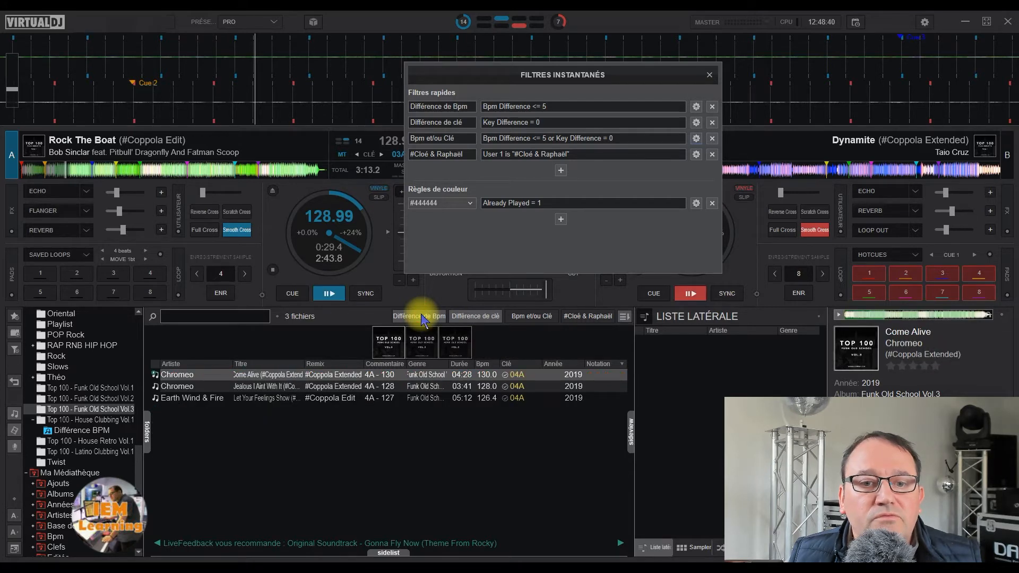
pyautogui.click(424, 318)
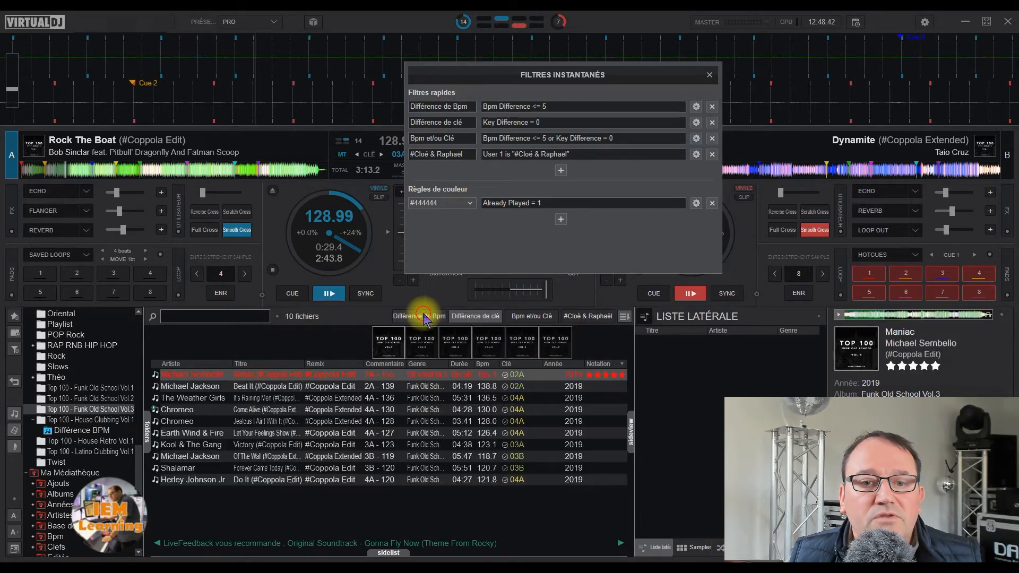
pyautogui.click(475, 317)
pyautogui.click(531, 317)
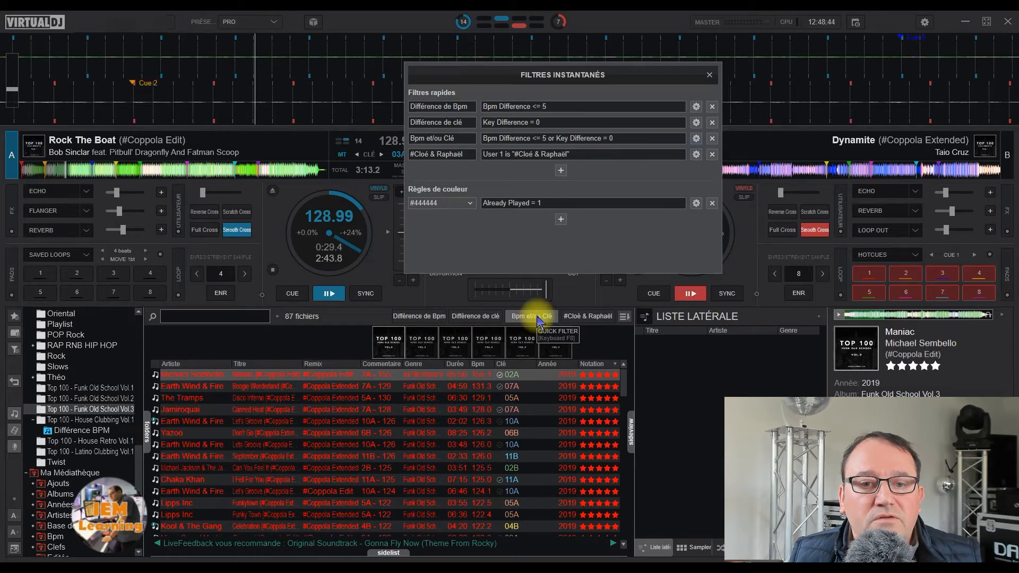
pyautogui.click(539, 318)
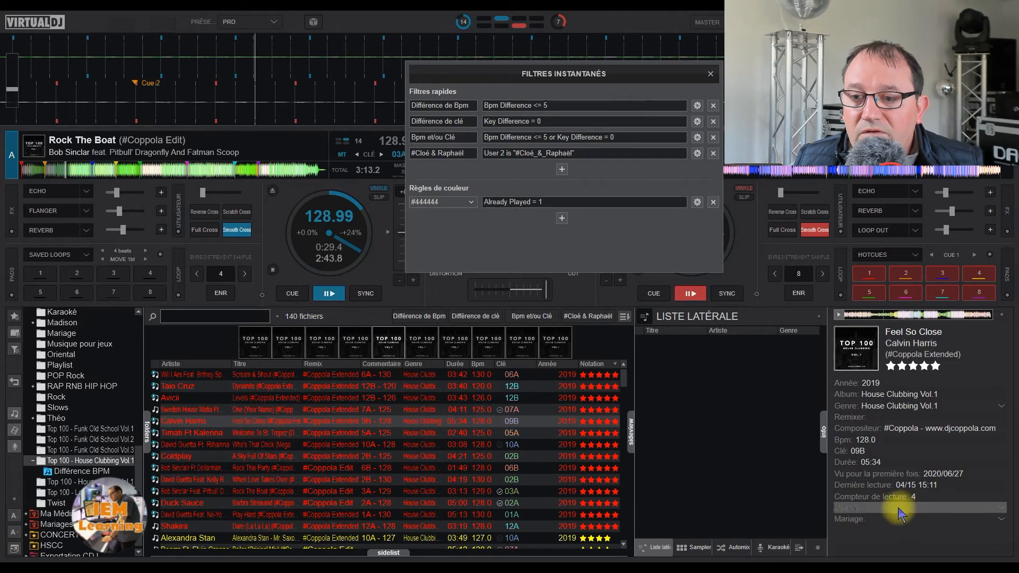
# Examine the User 1 and Mariage tag lists of Feel So Close and the hashtag settings of the Mariage field.
pyautogui.click(1002, 509)
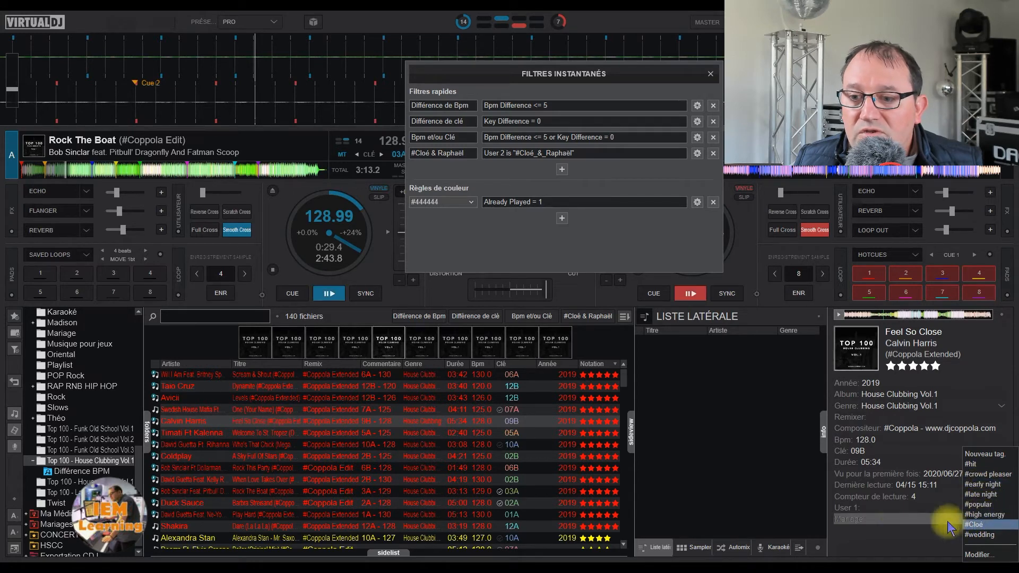
pyautogui.click(783, 495)
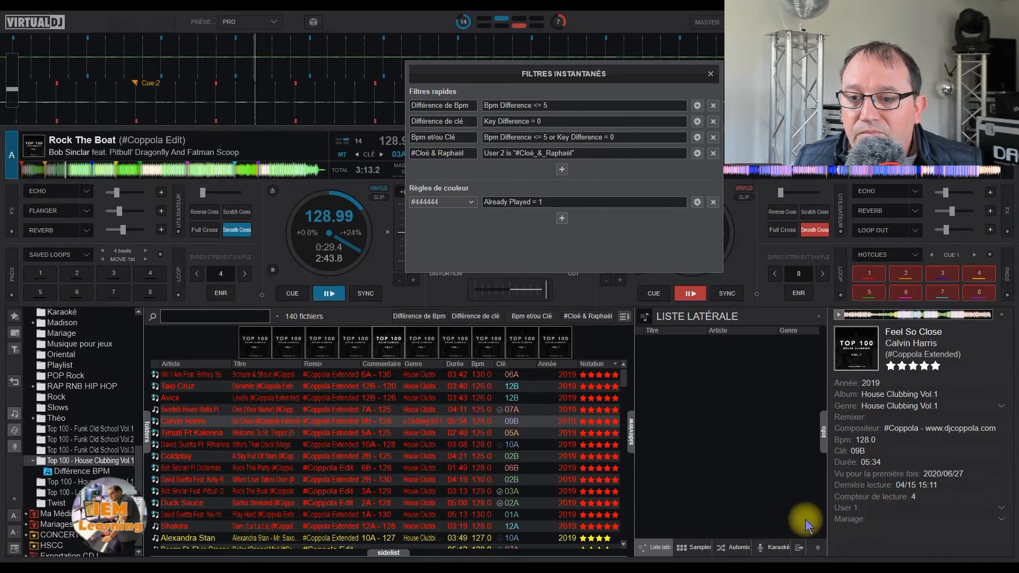
pyautogui.click(1002, 519)
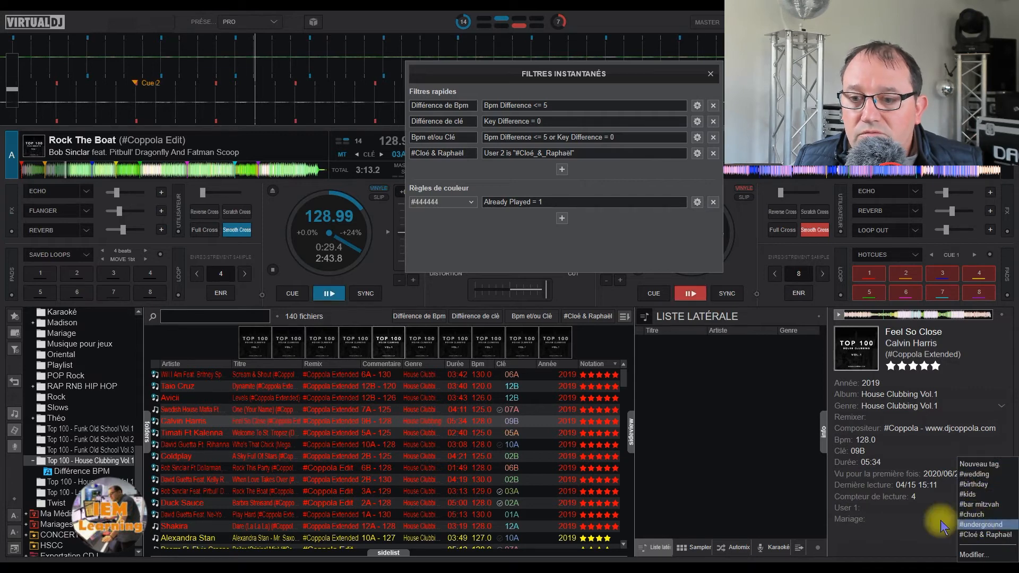
pyautogui.click(975, 555)
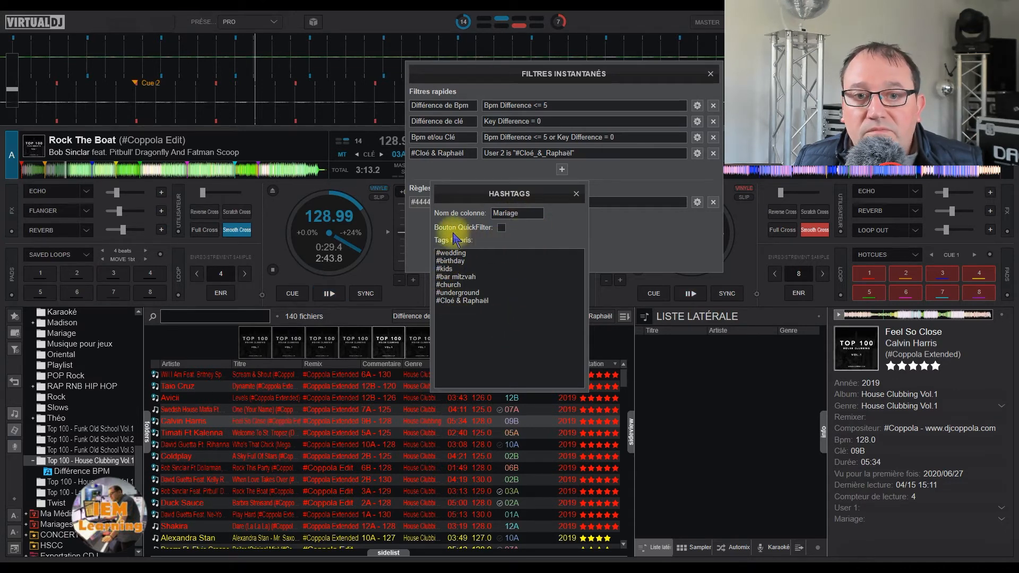
pyautogui.click(576, 195)
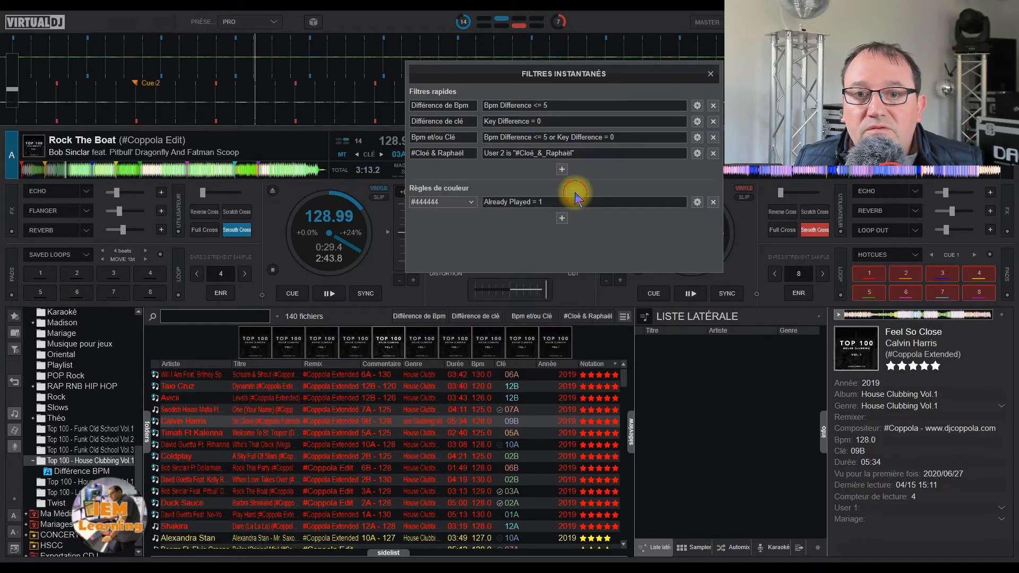
# View the new-tag entry for the Mariage field, close it without adding a tag, and reopen the tag list.
pyautogui.click(1000, 519)
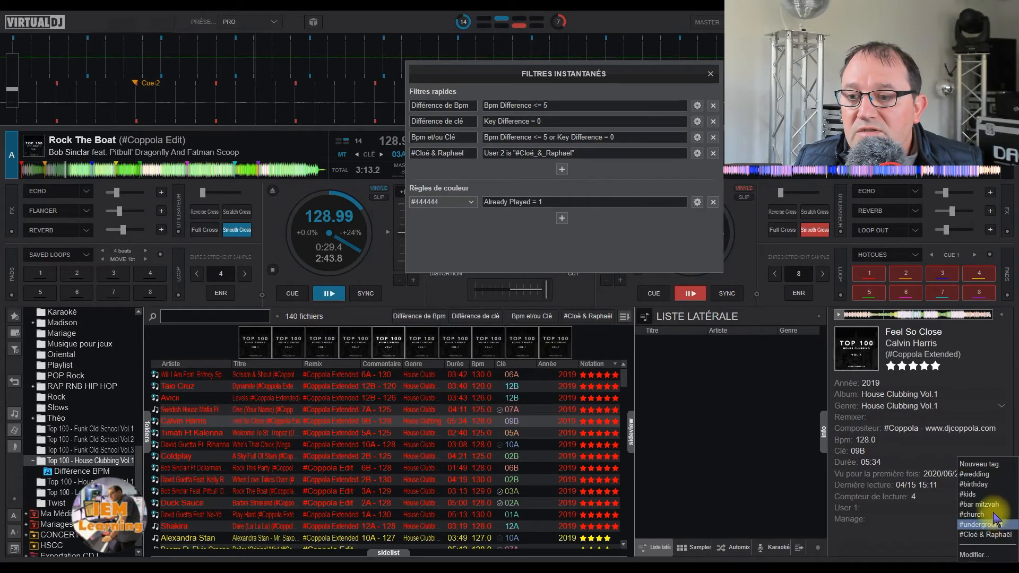
pyautogui.click(978, 465)
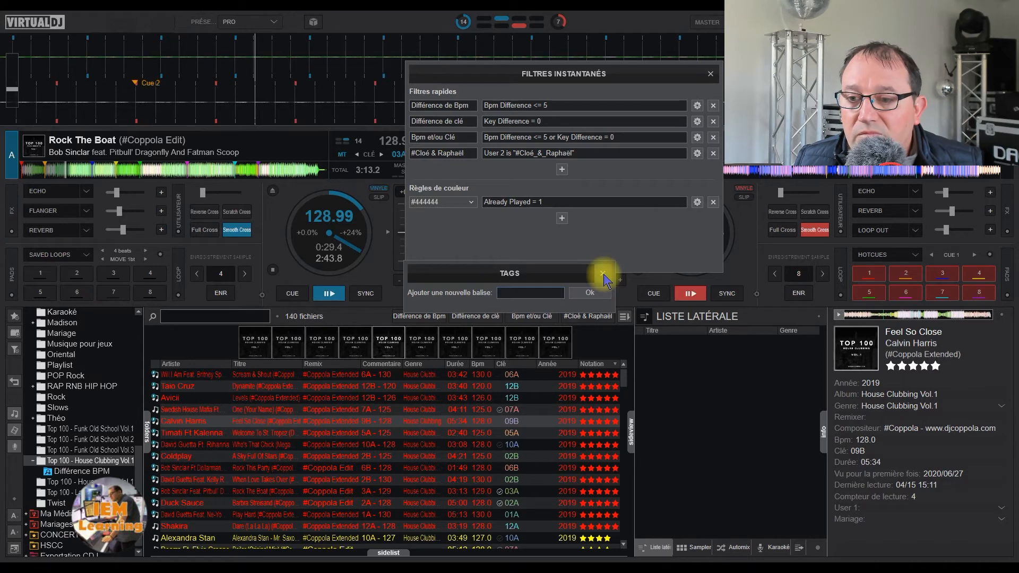
pyautogui.click(603, 275)
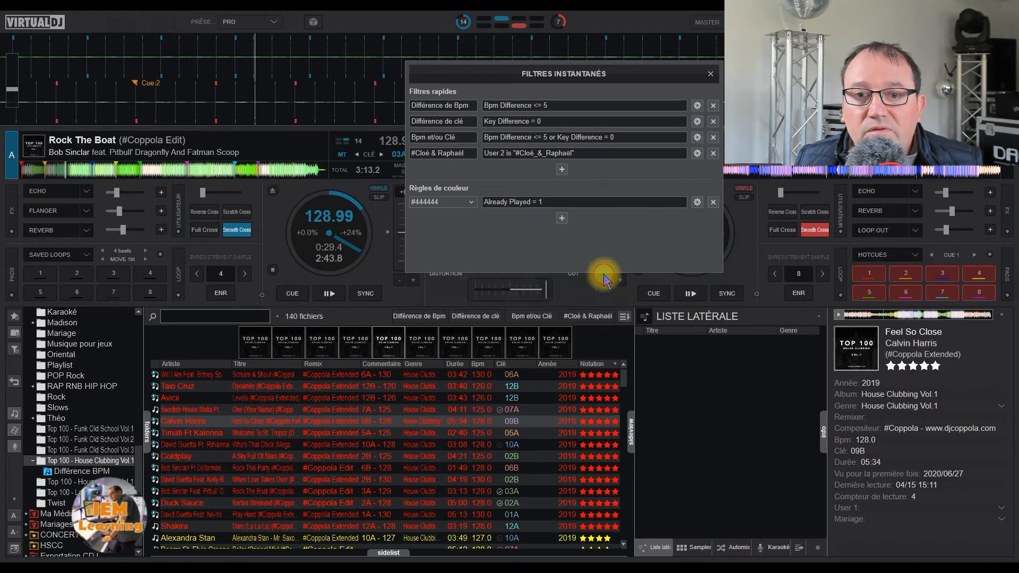
pyautogui.click(1002, 524)
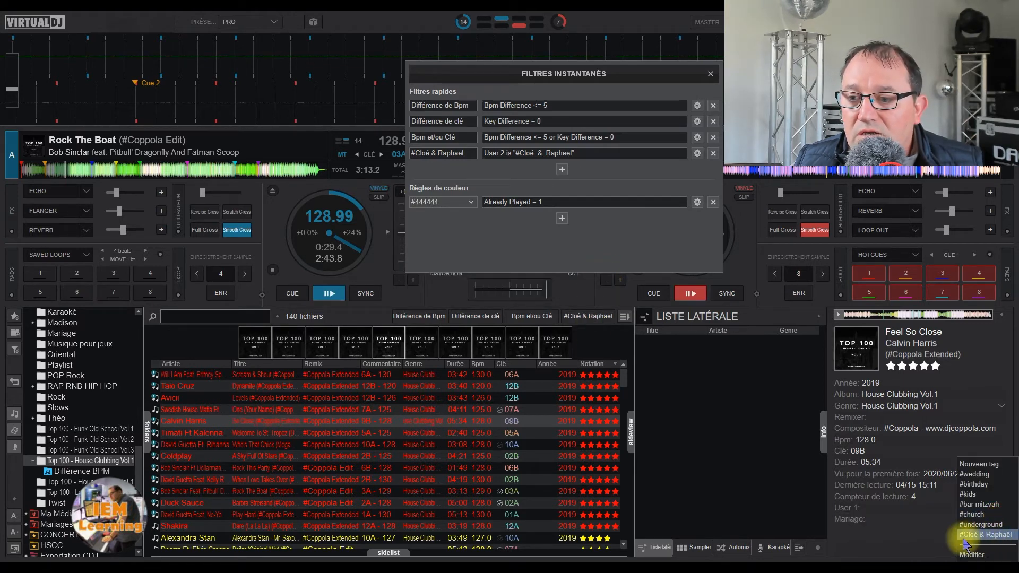
# Assign the couple's hashtag to the Mariage field of A Sky Full Of Stars by Coldplay.
pyautogui.click(337, 457)
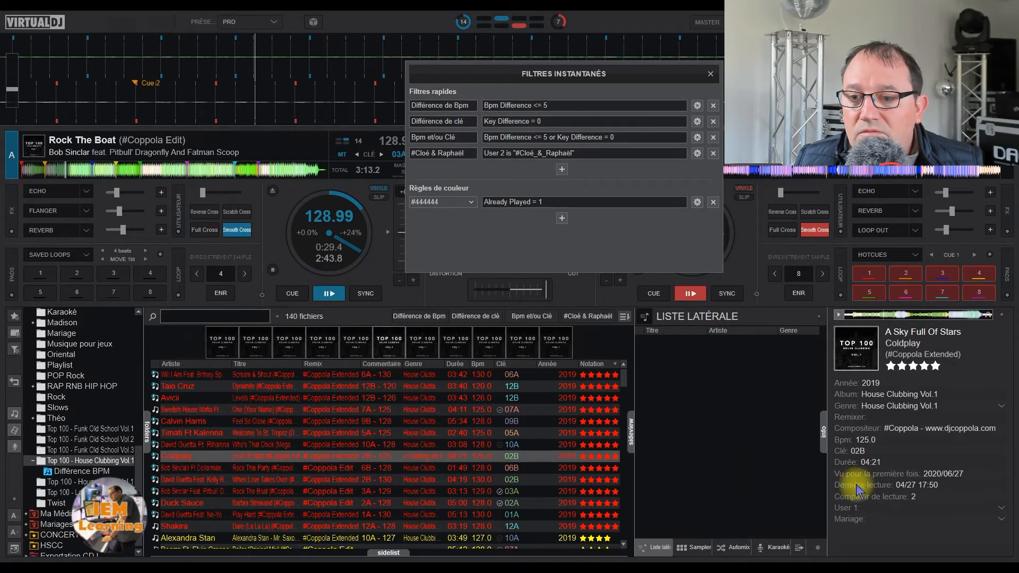
pyautogui.click(993, 524)
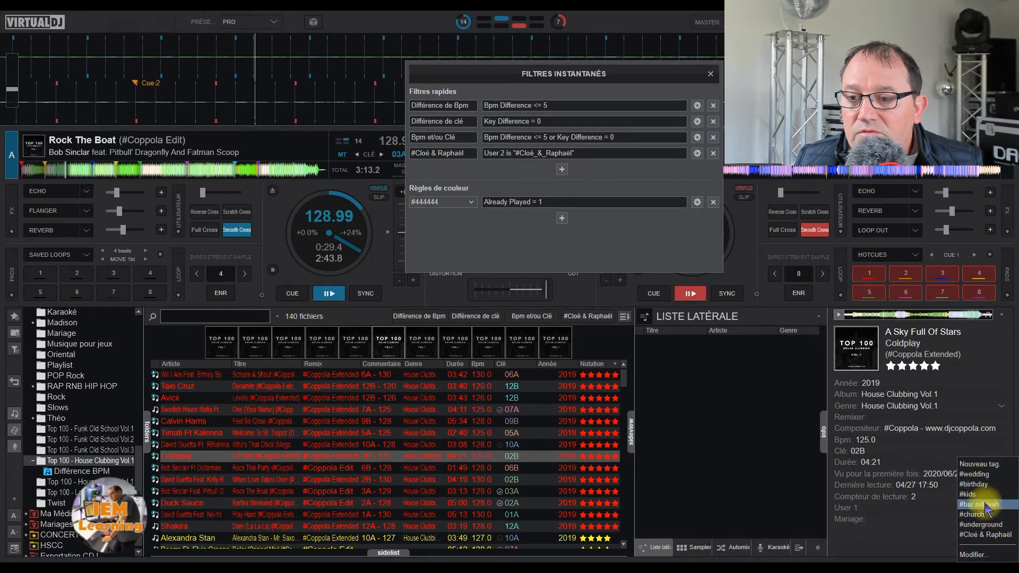
pyautogui.click(983, 534)
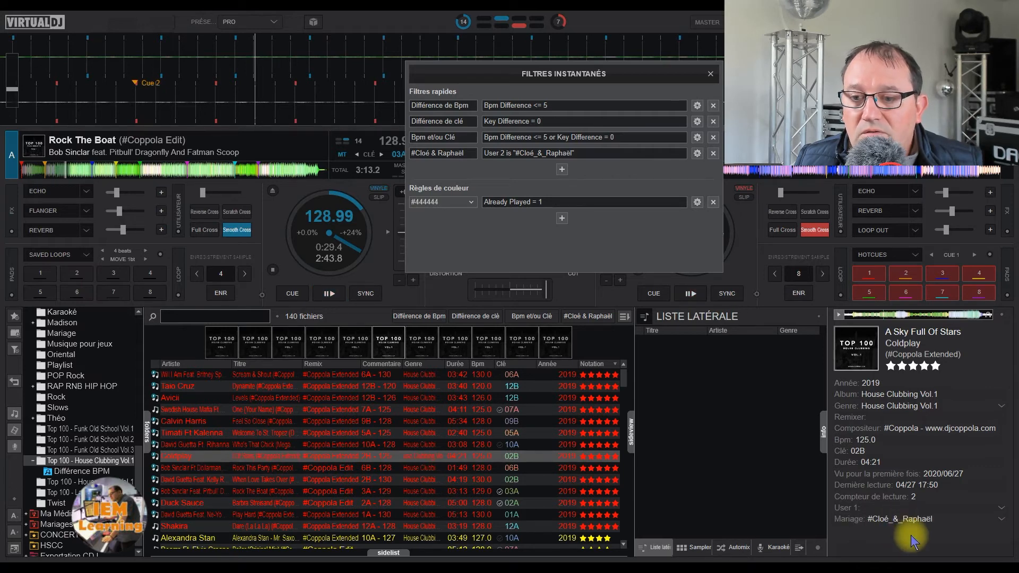
# Check the Mariage field of A Sky Full Of Stars in the tag editor, then close the editor.
pyautogui.rightClick(351, 458)
pyautogui.click(369, 440)
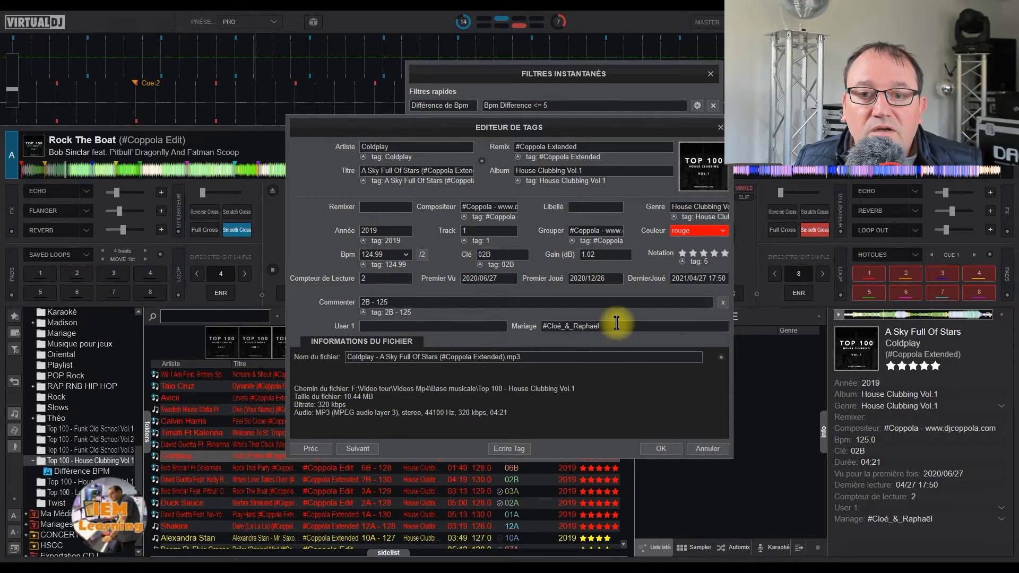
pyautogui.click(660, 449)
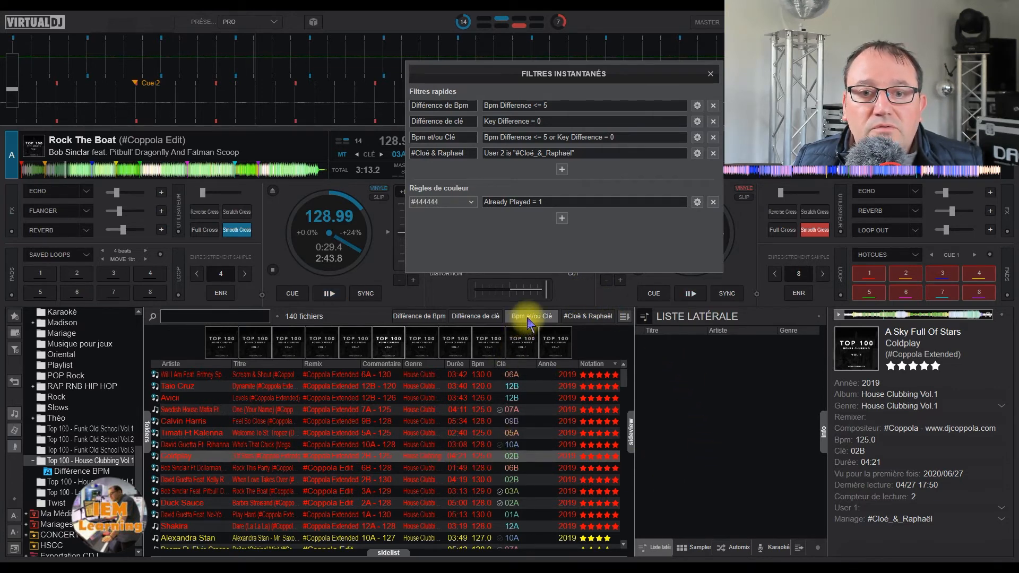
# Apply the couple's hashtag quick filter to House Clubbing Vol.1, examine the tagged tracks, and turn the filter off.
pyautogui.click(594, 318)
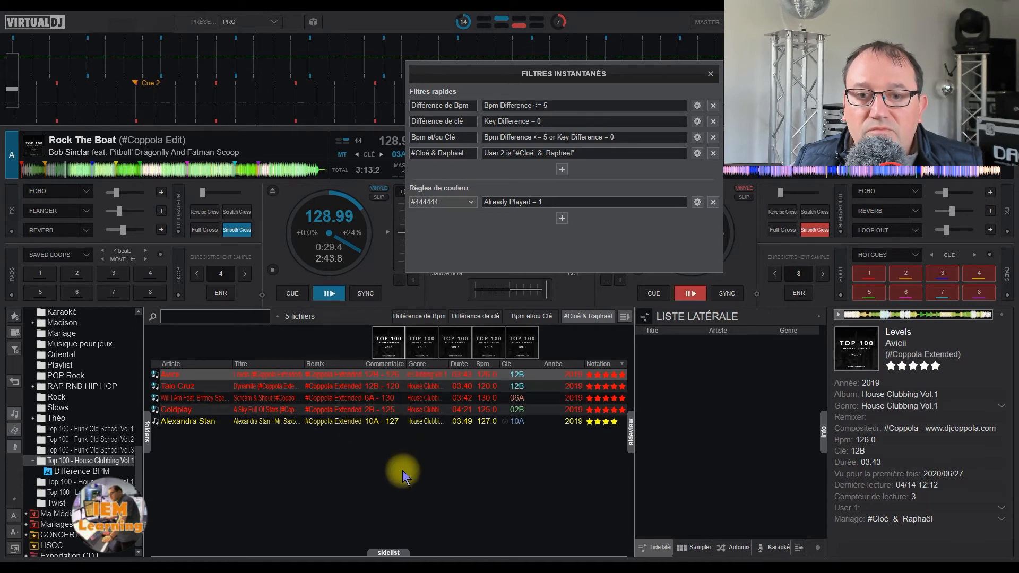
pyautogui.click(589, 323)
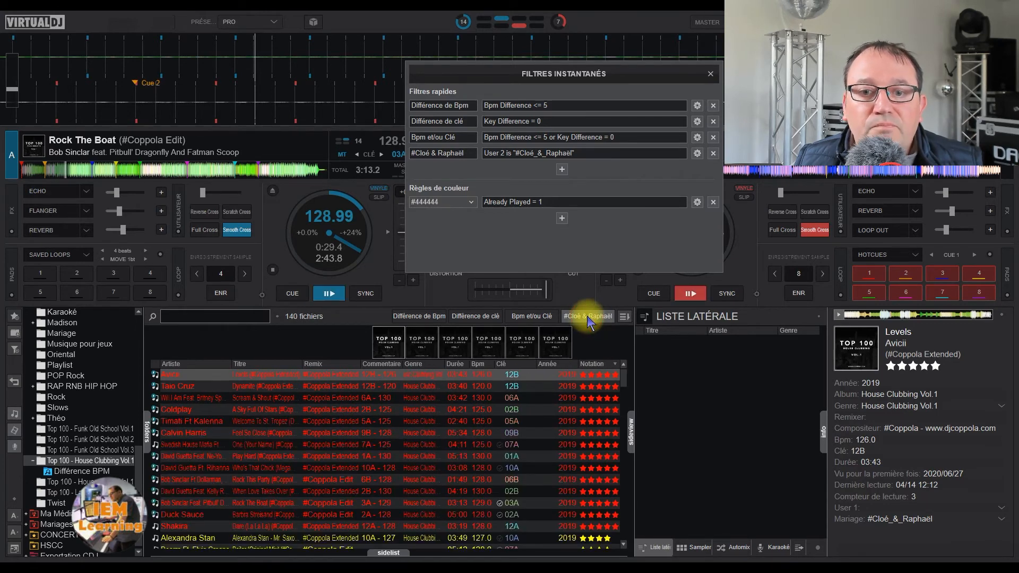
# Show the Mariage column in the House Clubbing Vol.1 track list.
pyautogui.rightClick(559, 365)
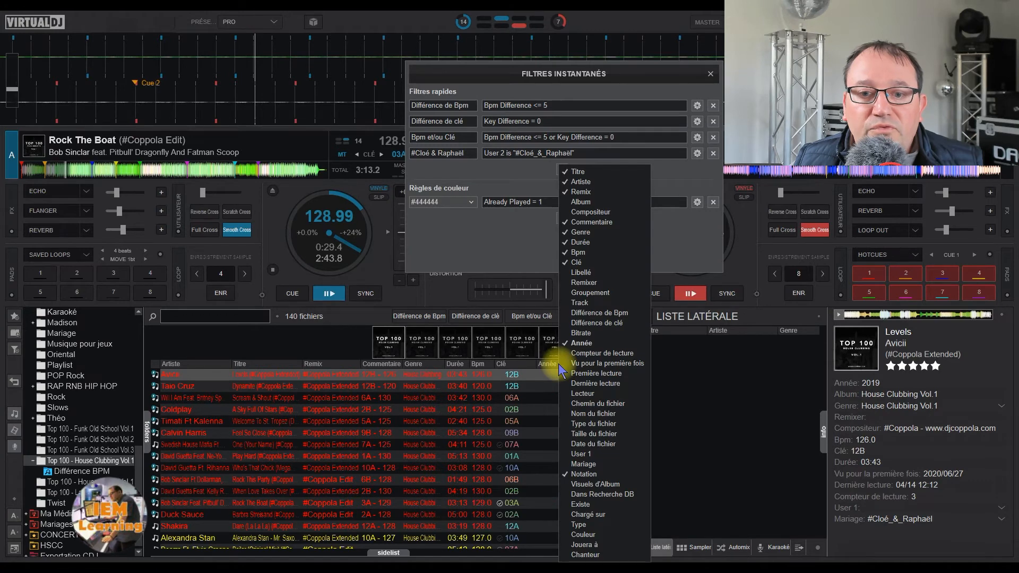
pyautogui.click(585, 464)
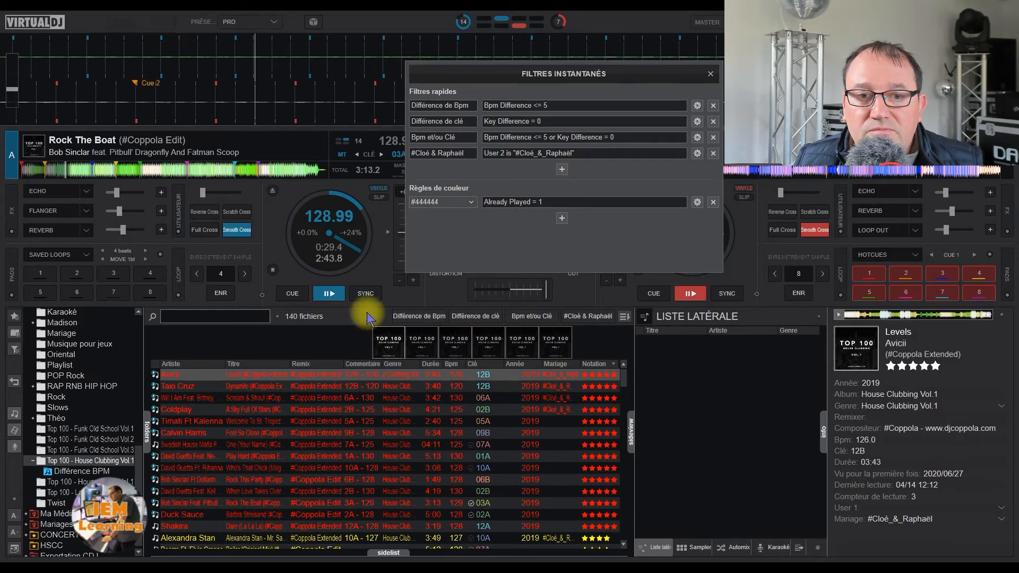
# Apply the Différence de Bpm, Différence de clé, Bpm et/ou Clé and couple's hashtag quick filters one at a time, turning each off.
pyautogui.click(419, 316)
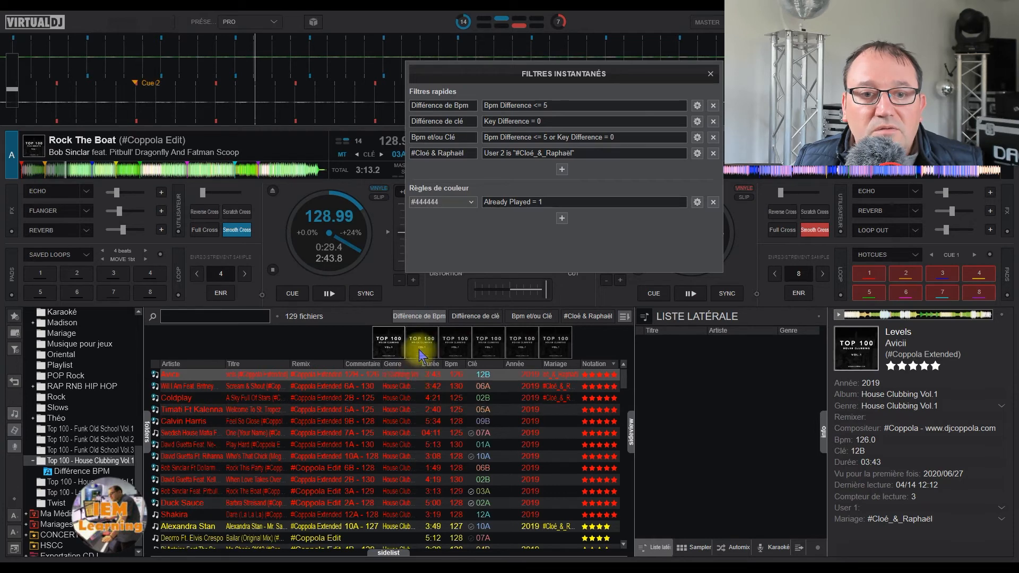
pyautogui.click(474, 316)
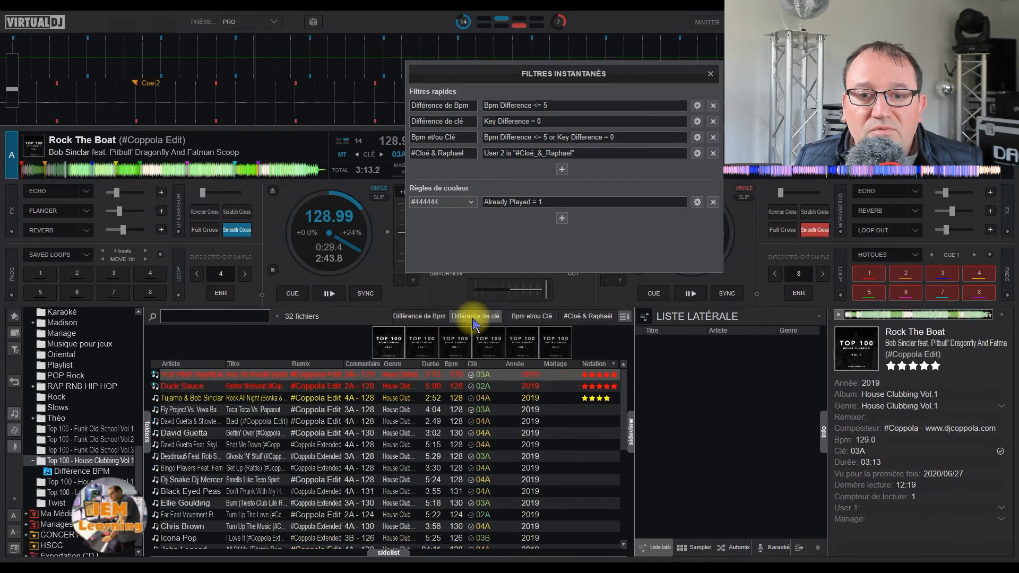
pyautogui.click(474, 318)
pyautogui.click(531, 317)
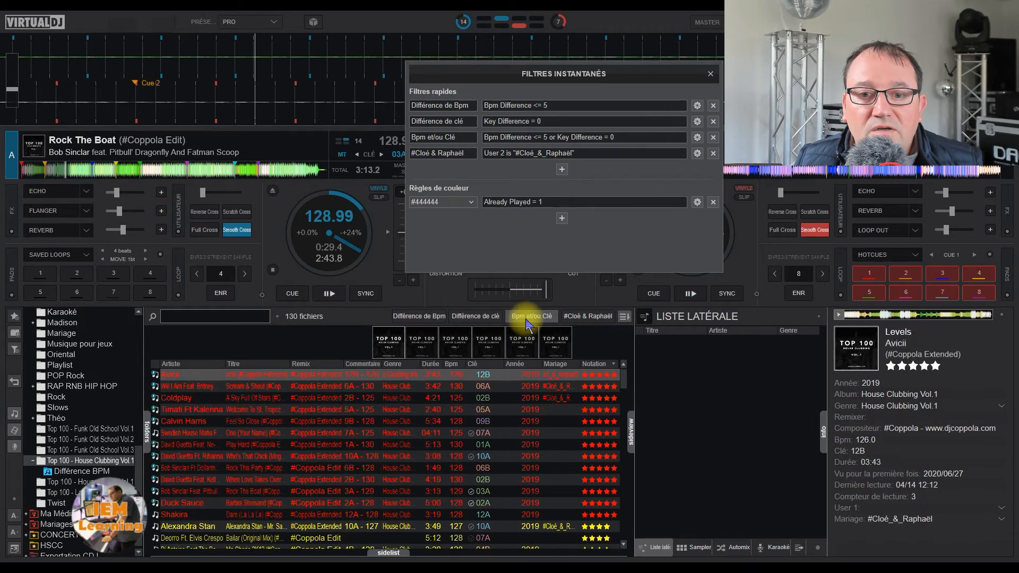
pyautogui.click(528, 317)
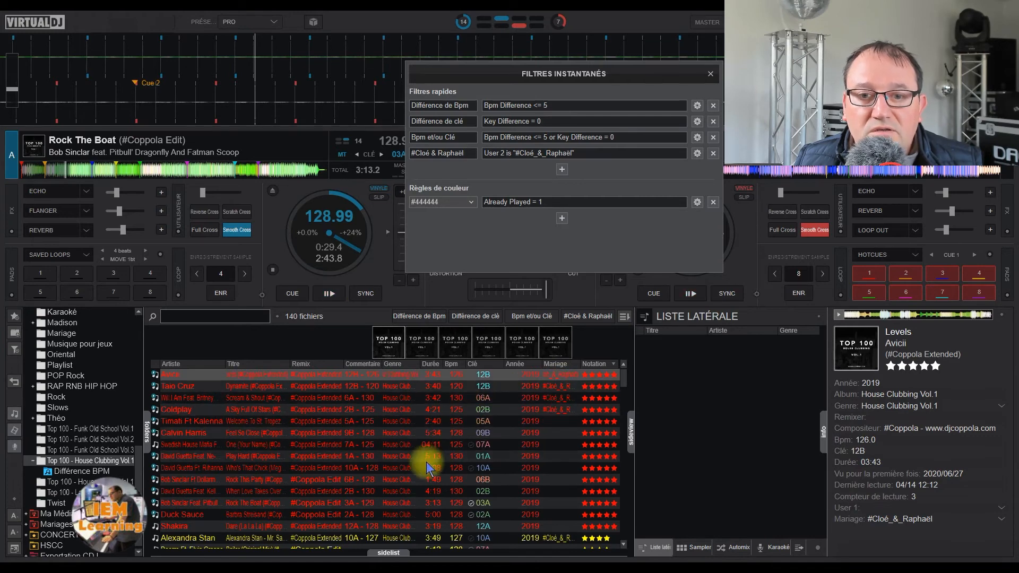
pyautogui.click(588, 316)
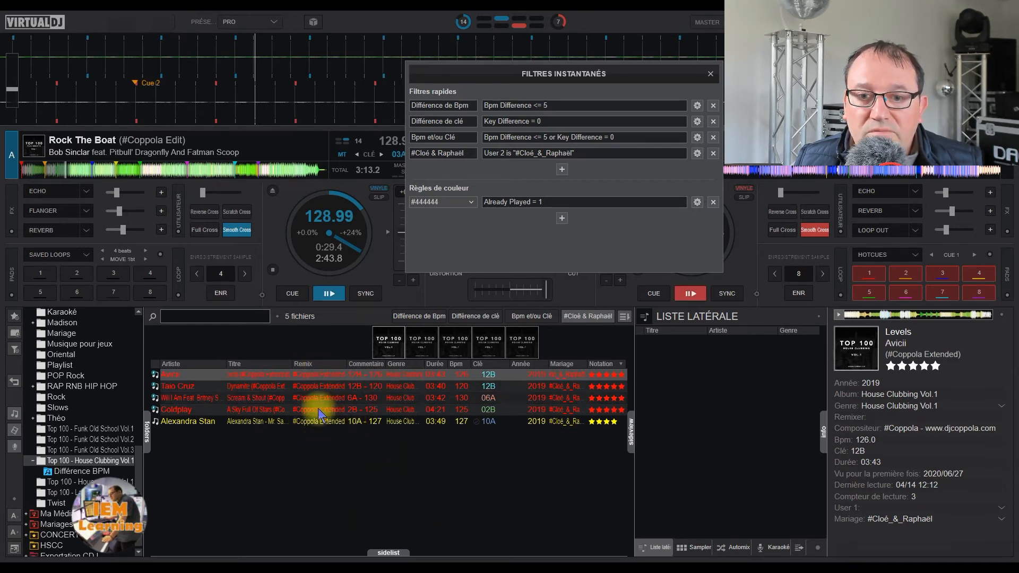
pyautogui.click(585, 318)
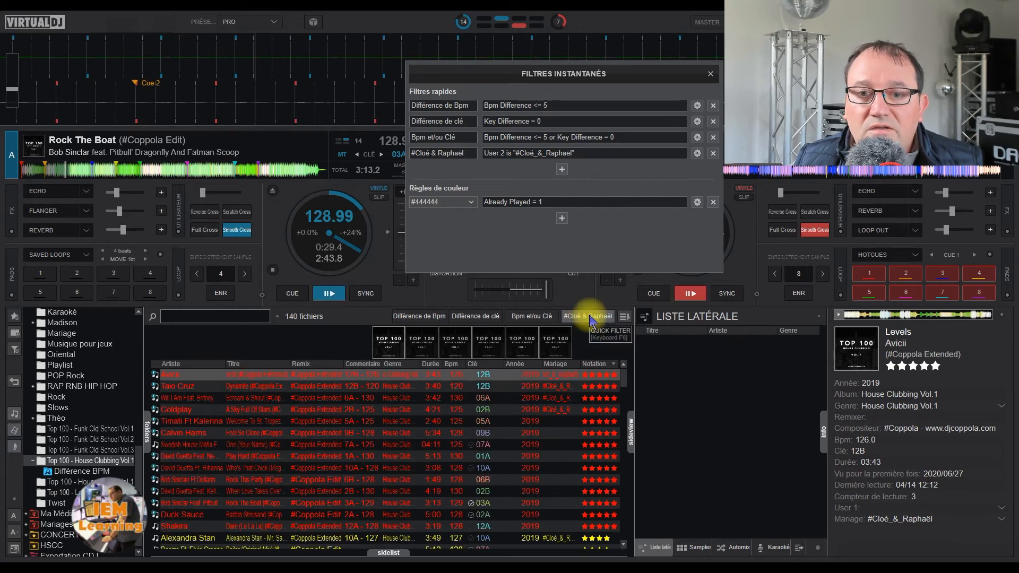
# Enable the QuickFilter button for the Mariage hashtags and briefly filter the tracks by the couple's hashtag with it.
pyautogui.click(1002, 520)
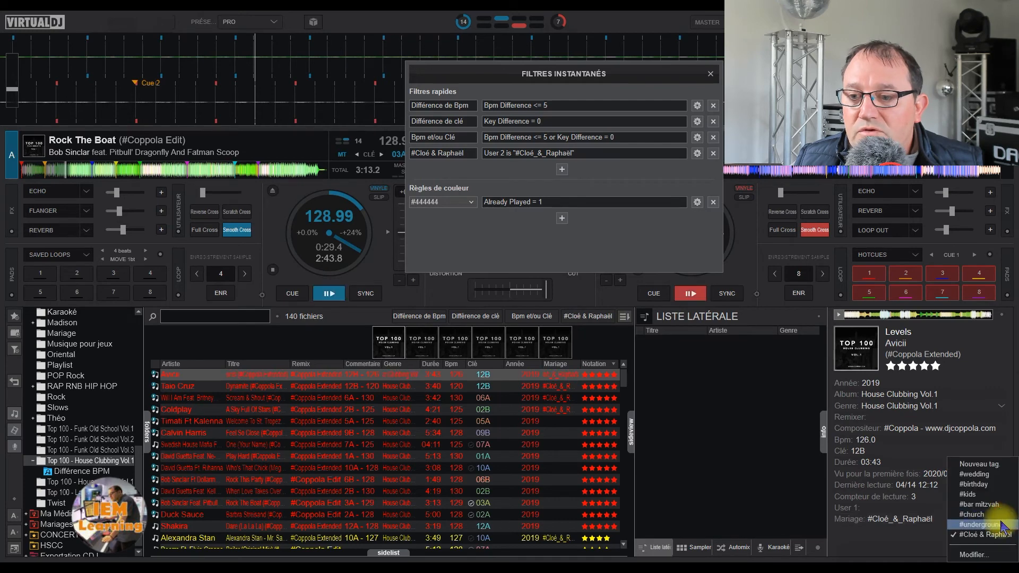
pyautogui.click(975, 554)
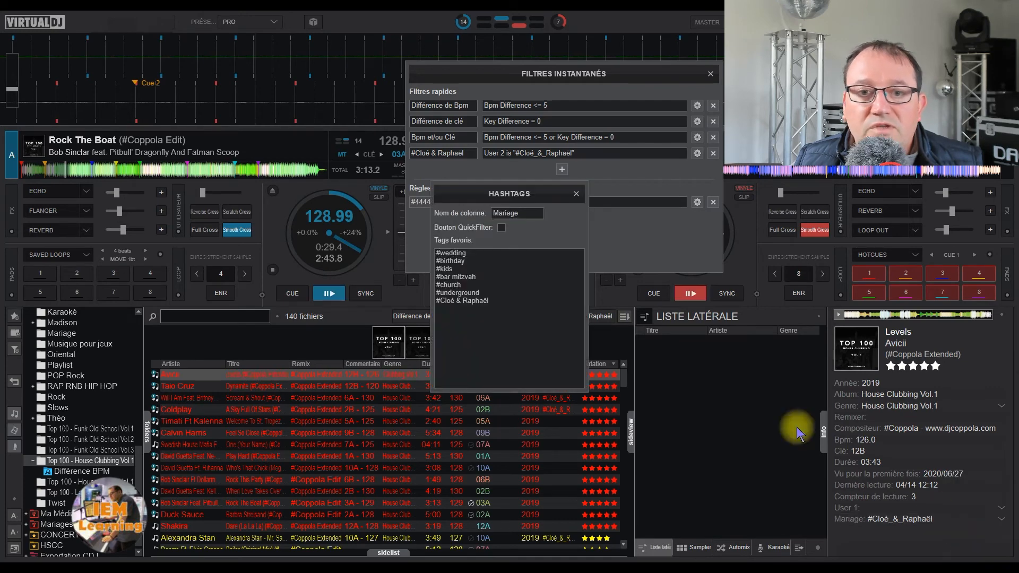
pyautogui.click(501, 227)
pyautogui.click(576, 193)
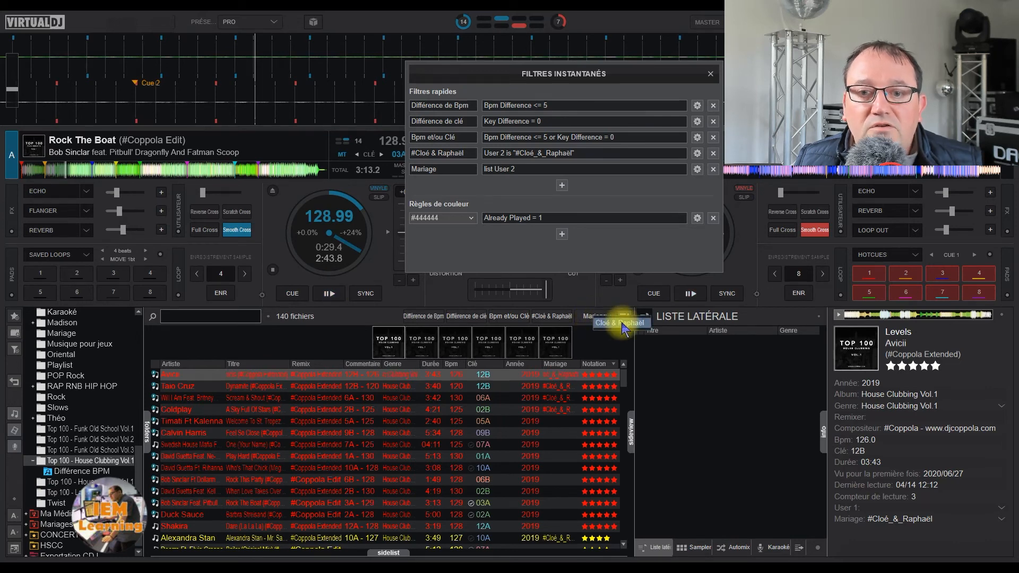
pyautogui.click(622, 325)
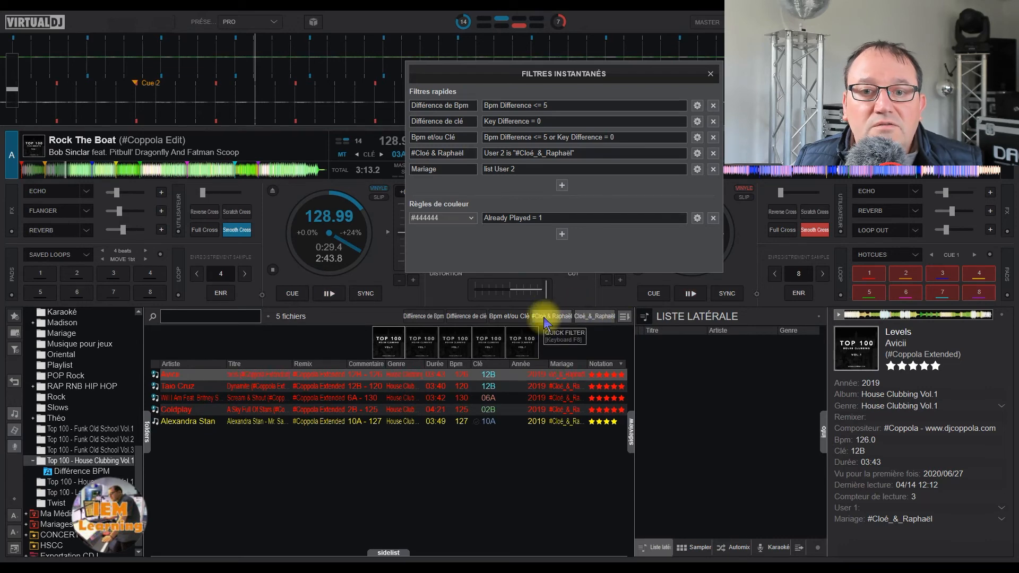
pyautogui.click(596, 317)
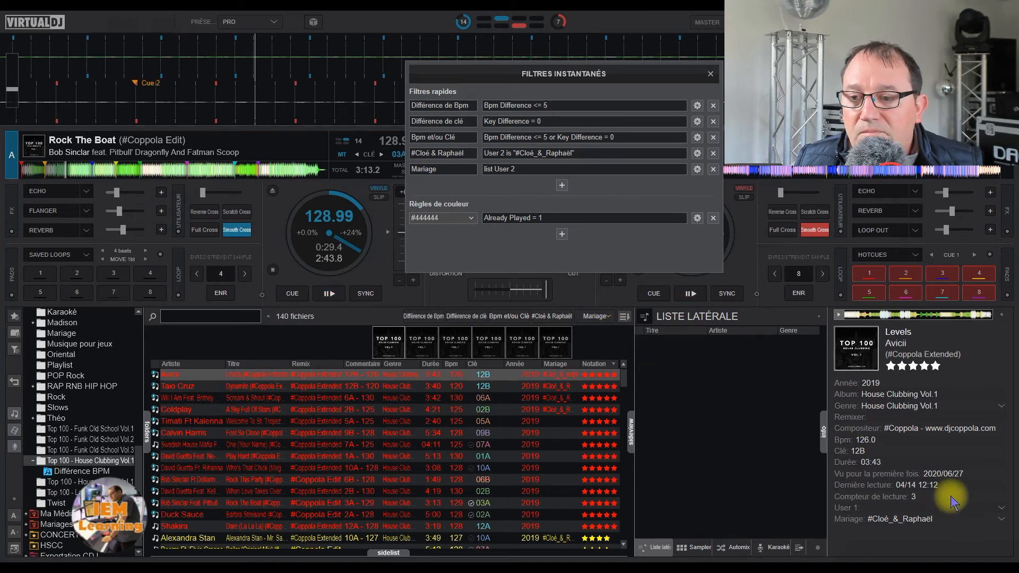
# Add the #wedding tag to the Mariage field of Levels by Avicii and test it with the Mariage quick filter.
pyautogui.click(1001, 519)
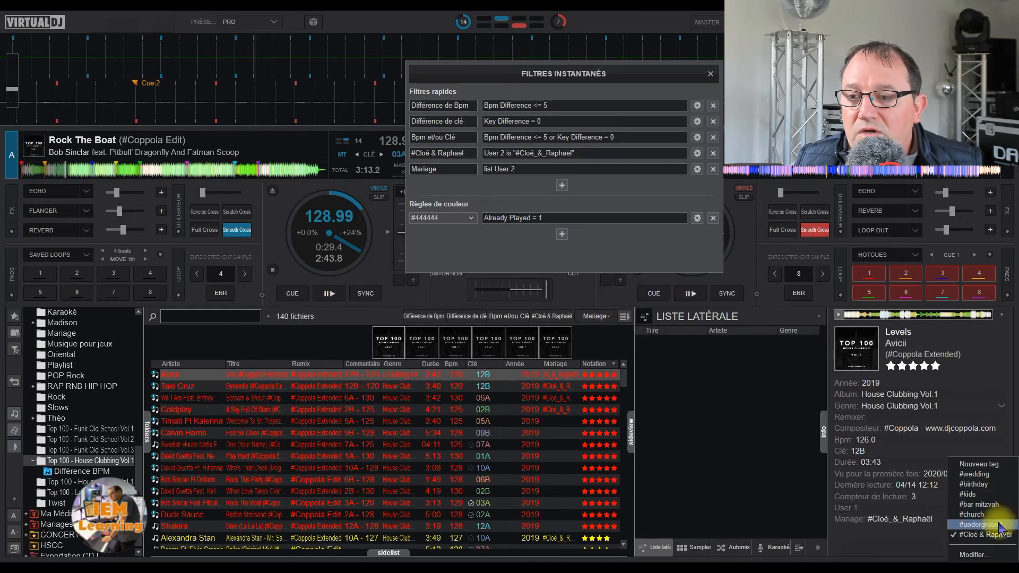
pyautogui.click(965, 475)
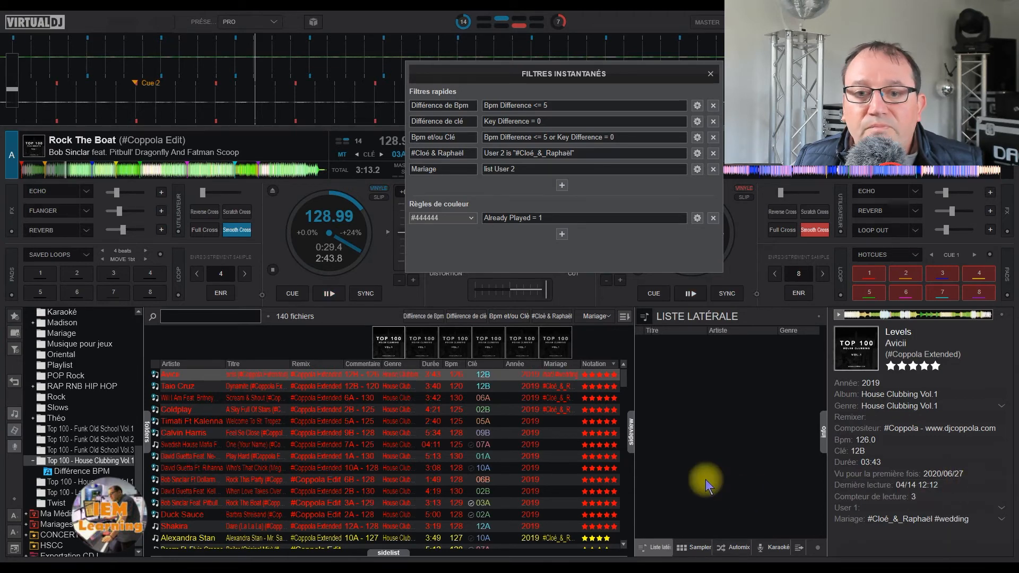
pyautogui.click(610, 317)
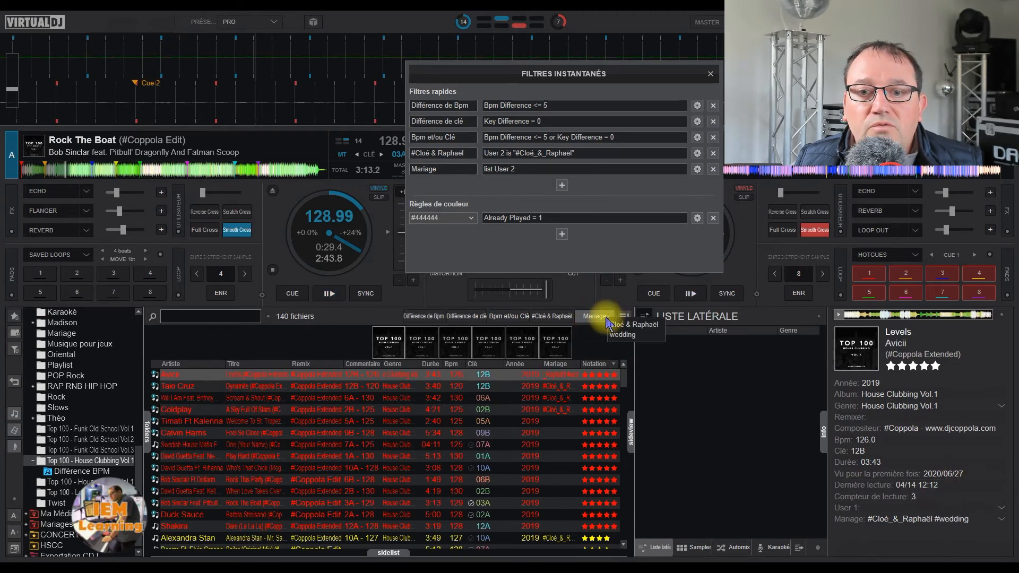
pyautogui.click(625, 335)
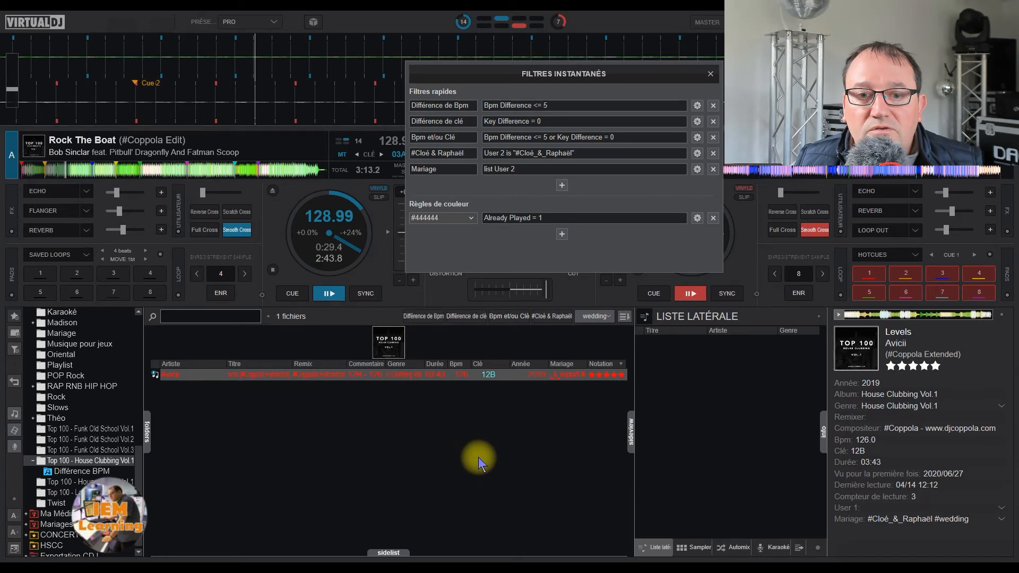
pyautogui.click(597, 317)
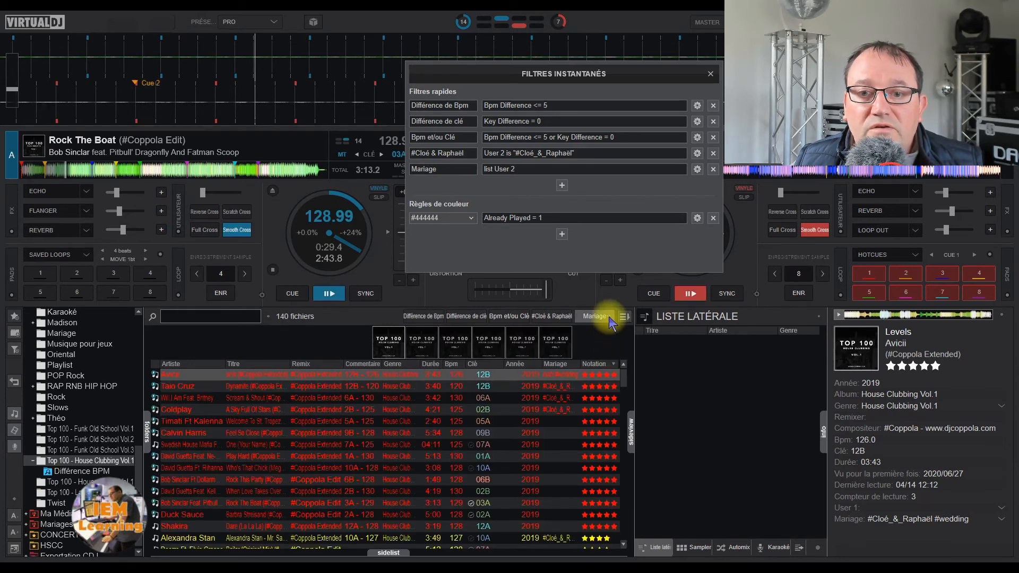
# Examine the hashtags offered by the Mariage quick filter and by the Mariage and User 1 fields, without changing any.
pyautogui.click(609, 317)
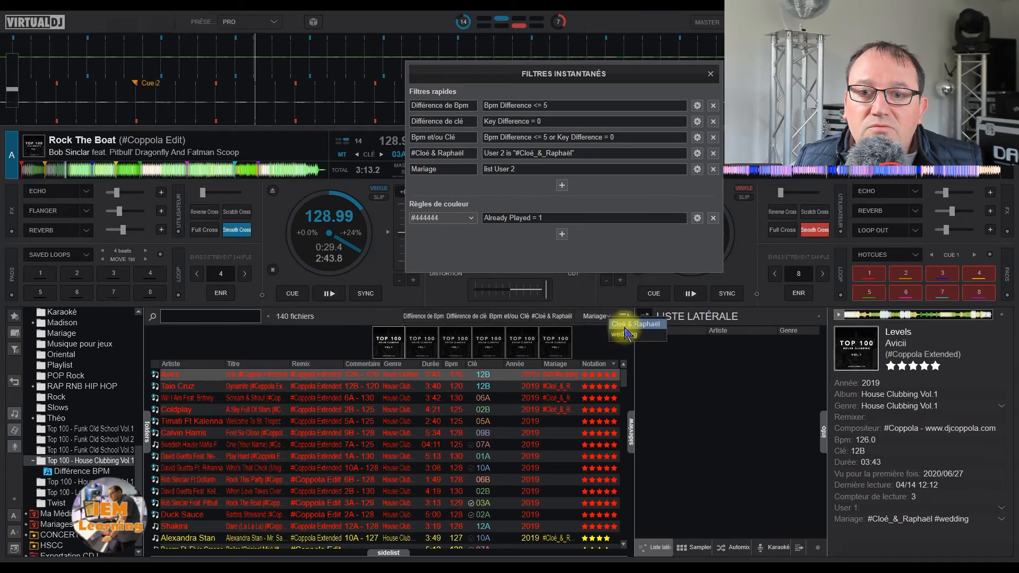
pyautogui.click(1001, 519)
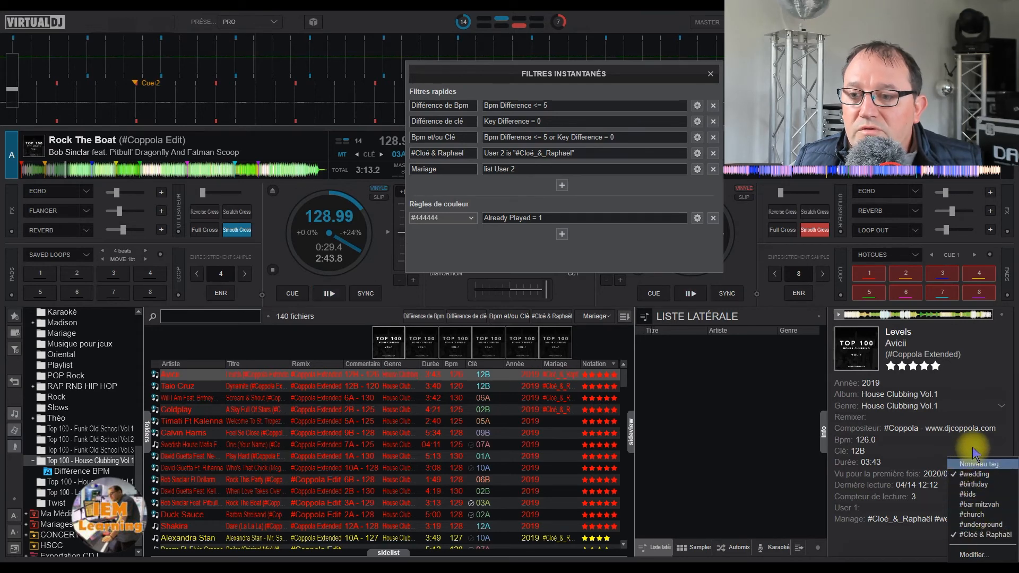
pyautogui.click(977, 446)
pyautogui.click(1002, 508)
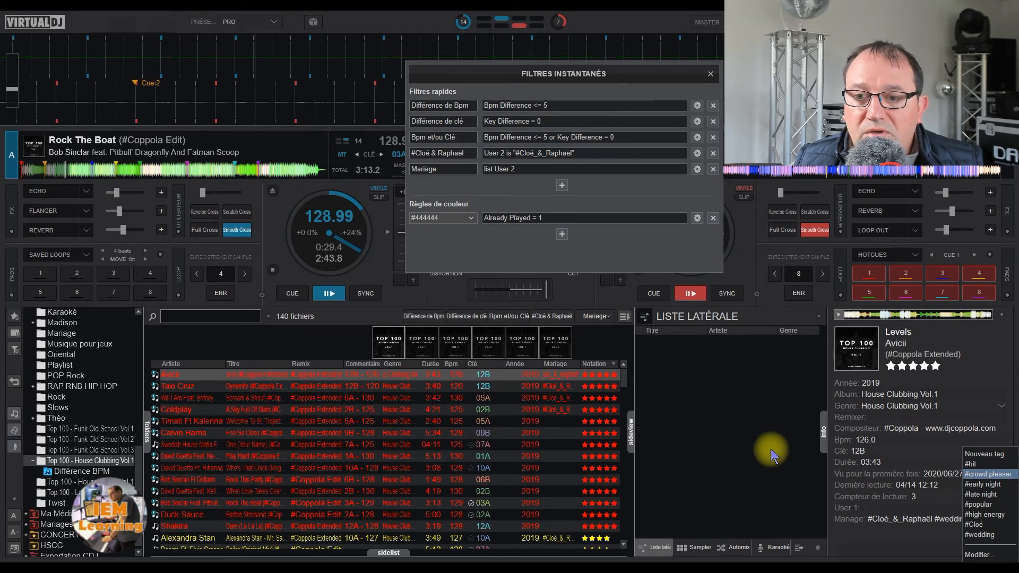
pyautogui.click(722, 412)
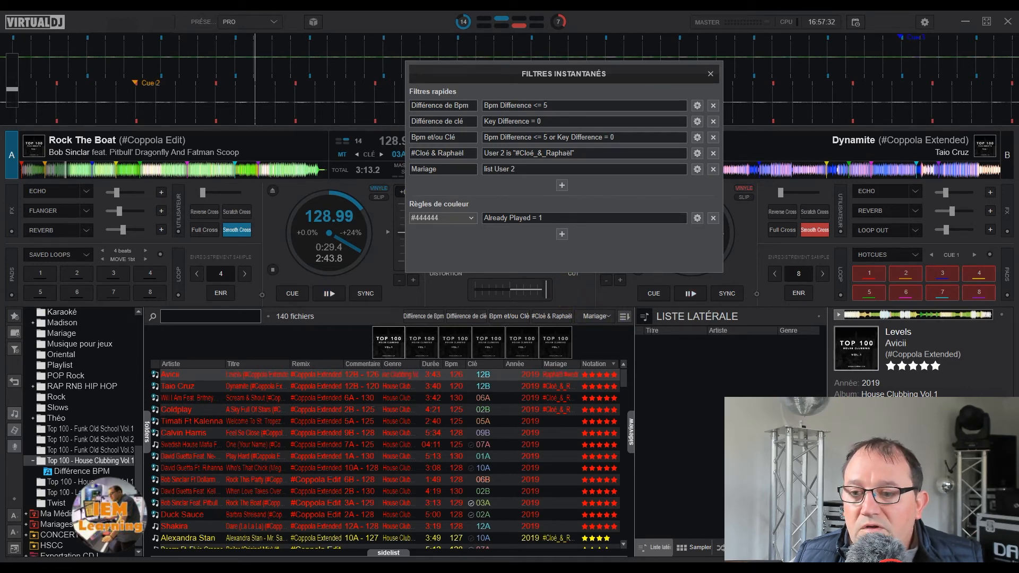
# Disable the QuickFilter button for the Mariage hashtags and close the hashtag and instant filter windows.
pyautogui.click(612, 349)
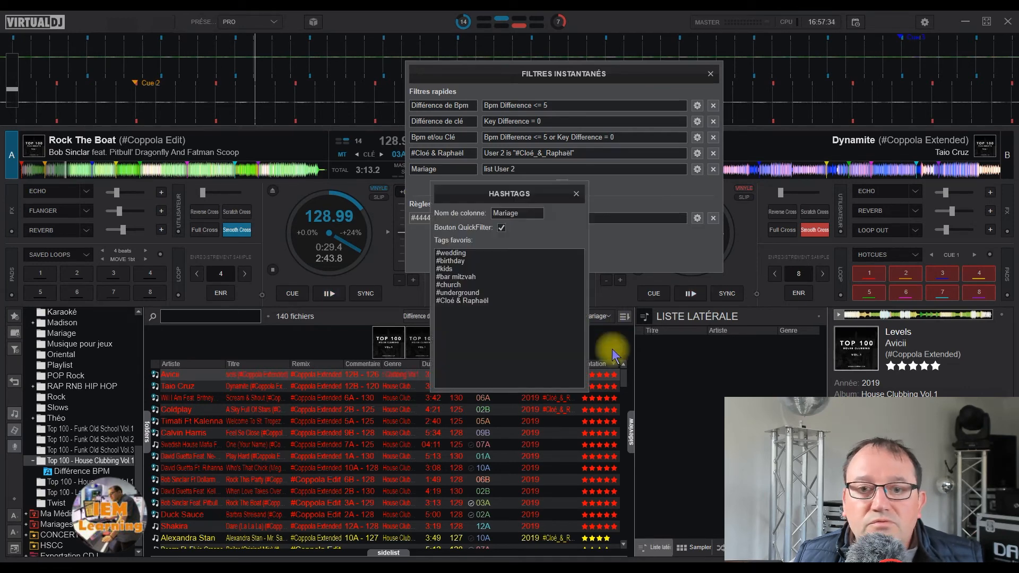
pyautogui.click(502, 228)
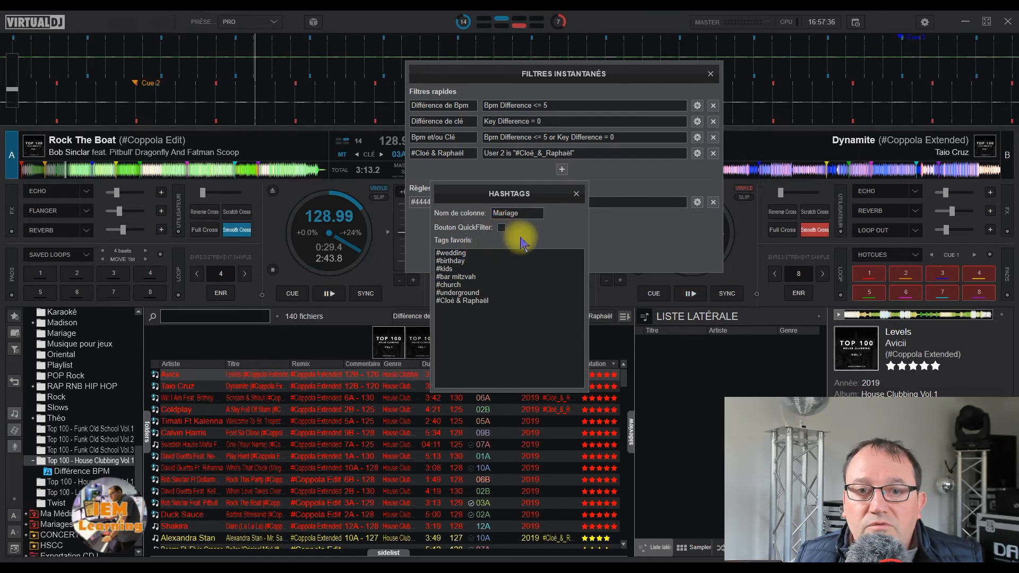
pyautogui.click(576, 196)
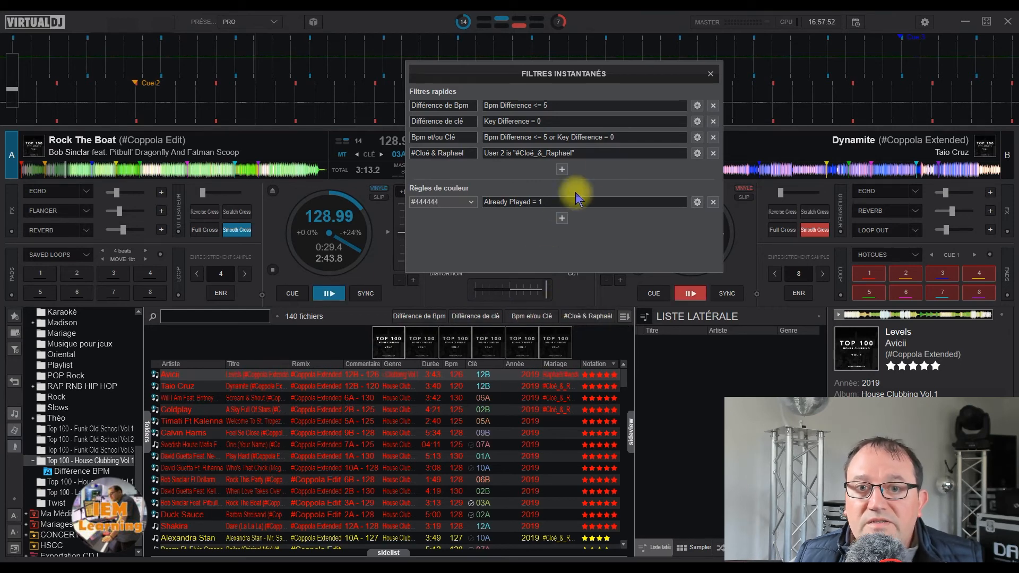
pyautogui.click(710, 76)
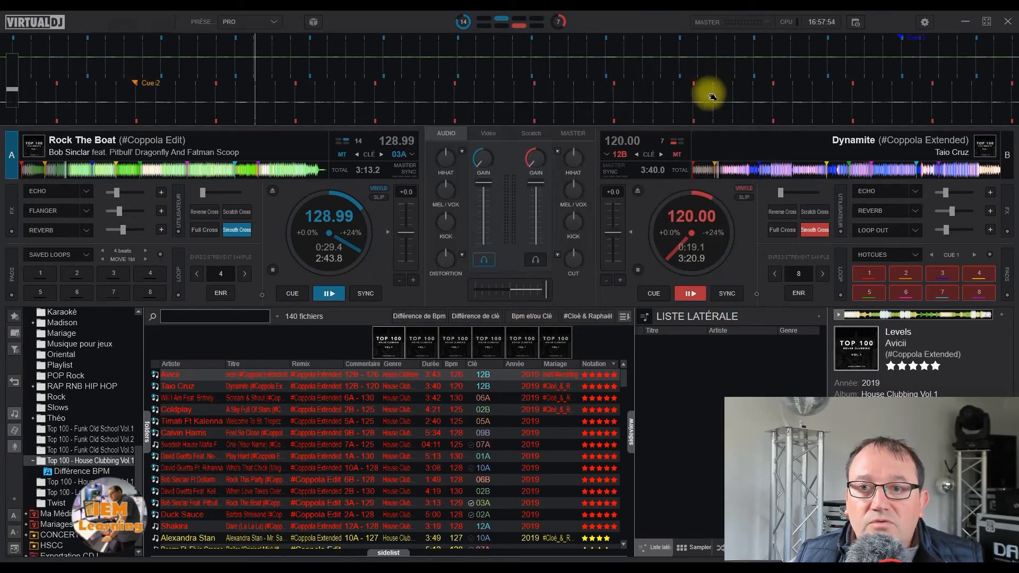
# Look up the action assigned to F5 in the keyboard mapping settings.
pyautogui.click(924, 23)
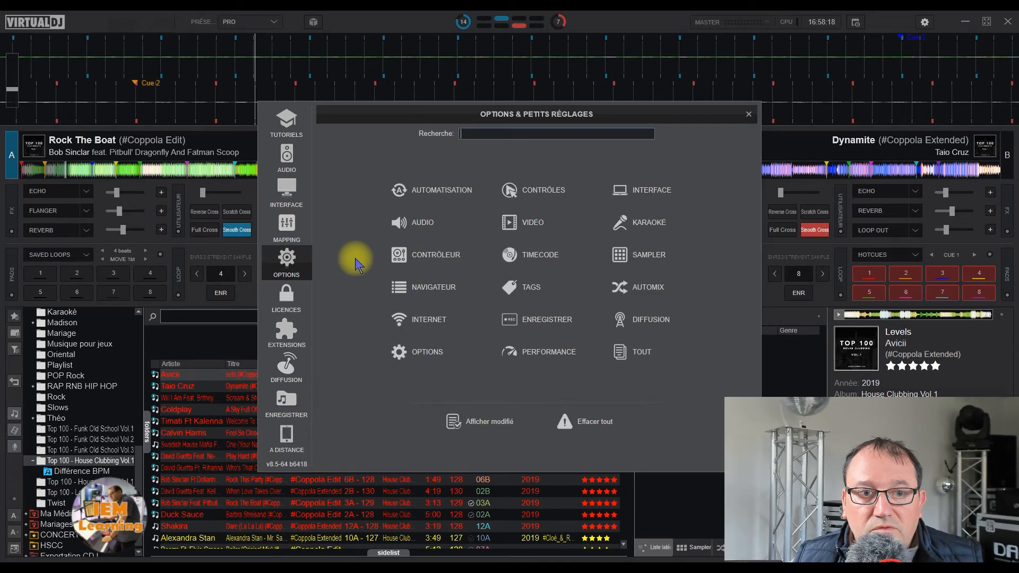
pyautogui.click(285, 225)
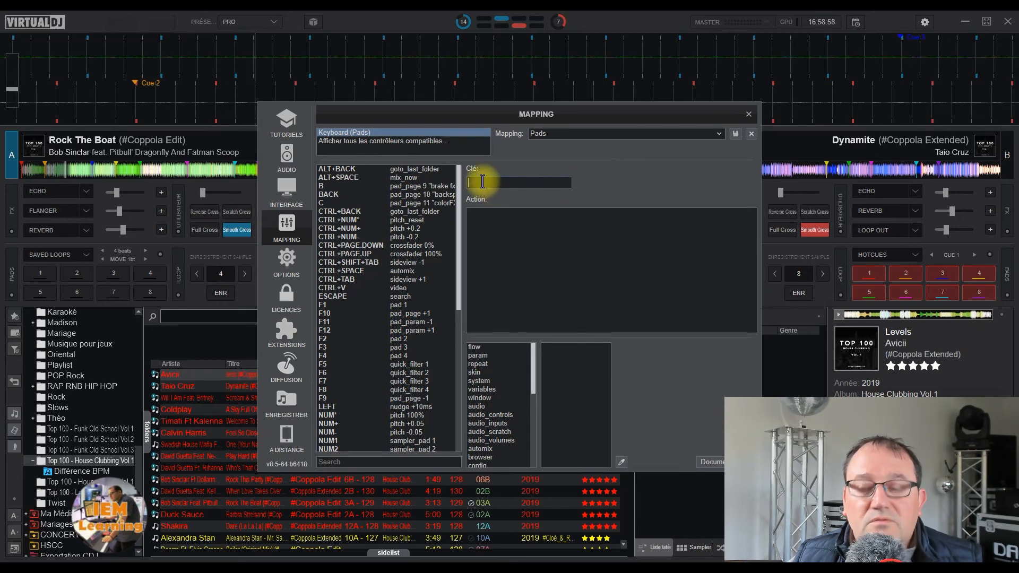
pyautogui.press('F5')
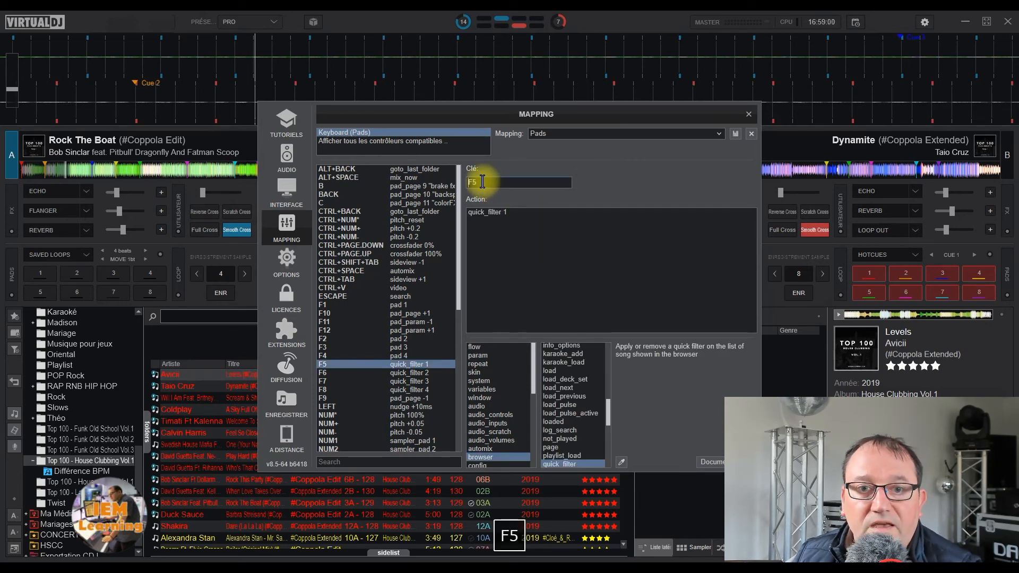
# Clear the action mapped to F5, reassign F5 to the Différence de Bpm quick filter (quick_filter 1), and save the keyboard mapping.
pyautogui.moveTo(492, 115); pyautogui.dragTo(730, 91)
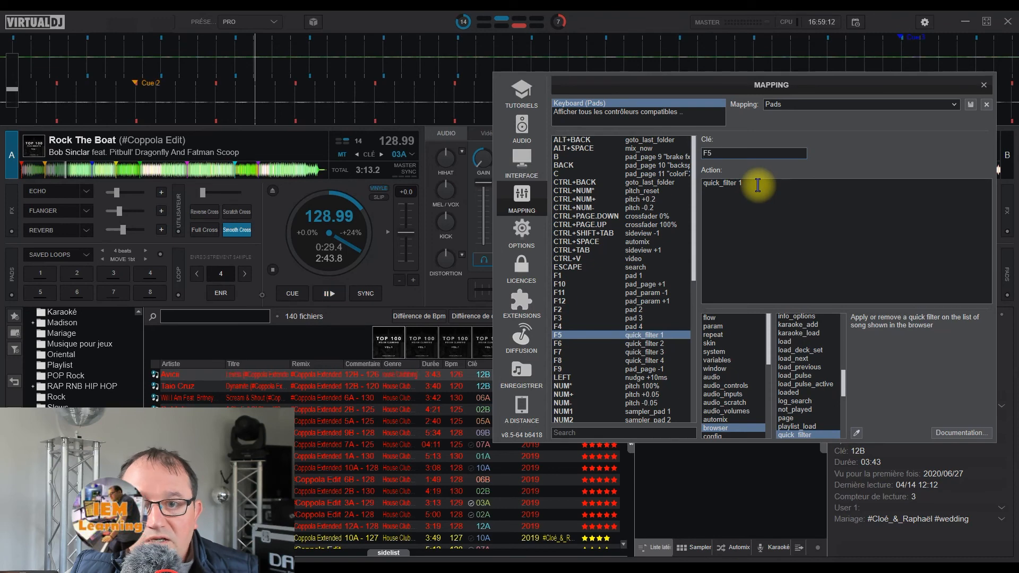
pyautogui.moveTo(757, 185); pyautogui.dragTo(690, 183)
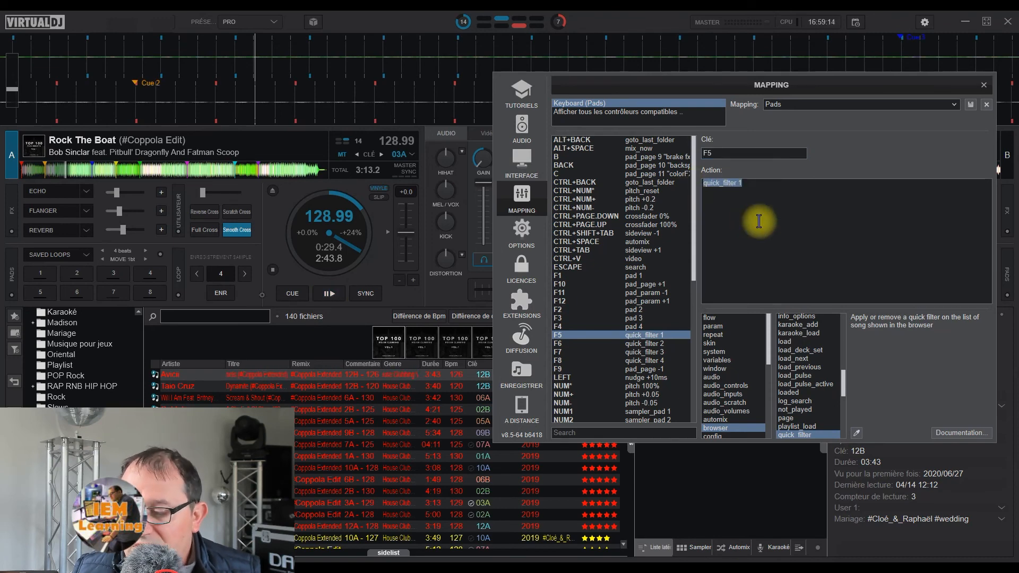
pyautogui.press('Delete')
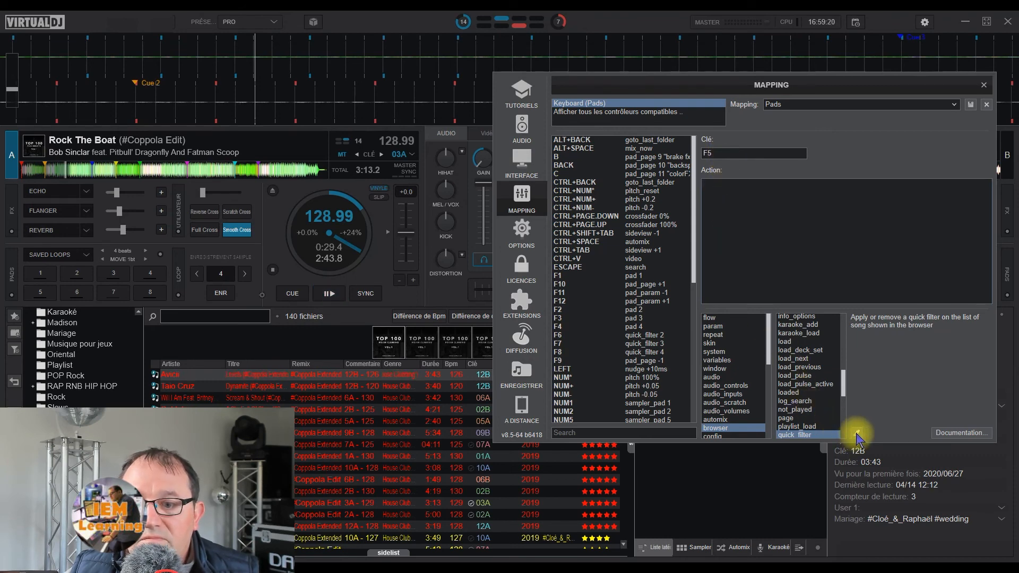
pyautogui.click(857, 434)
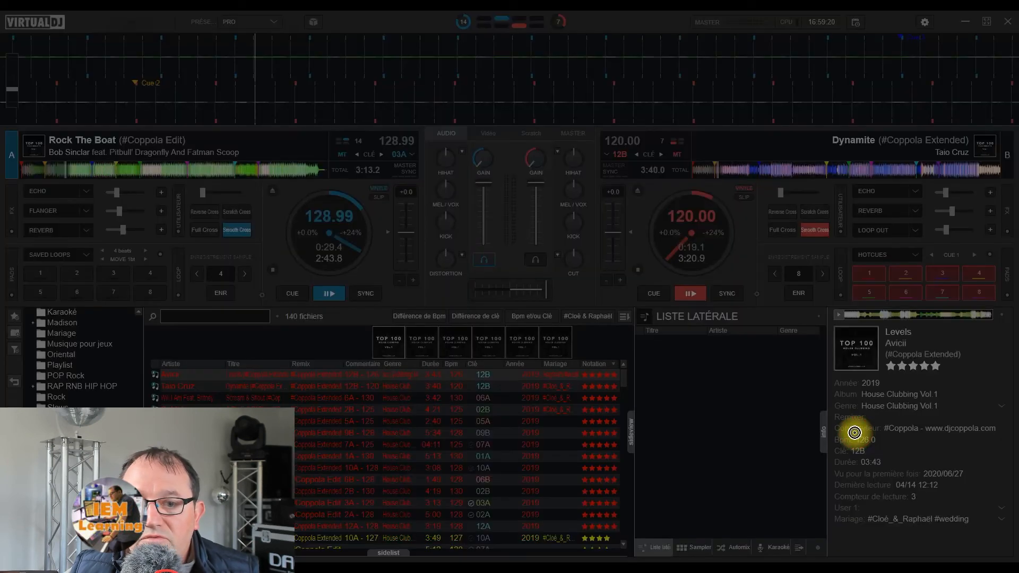
pyautogui.click(416, 316)
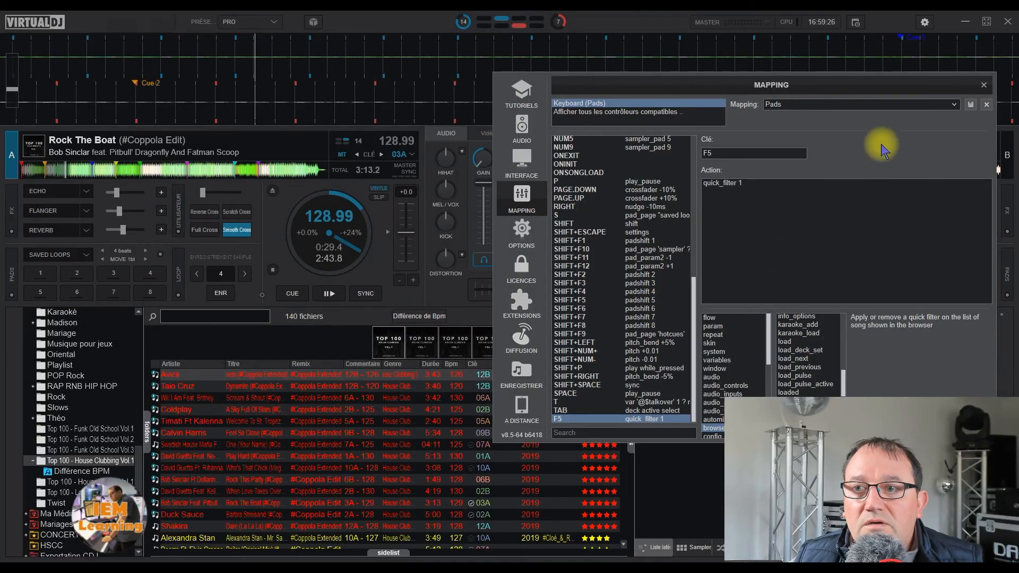
pyautogui.click(984, 85)
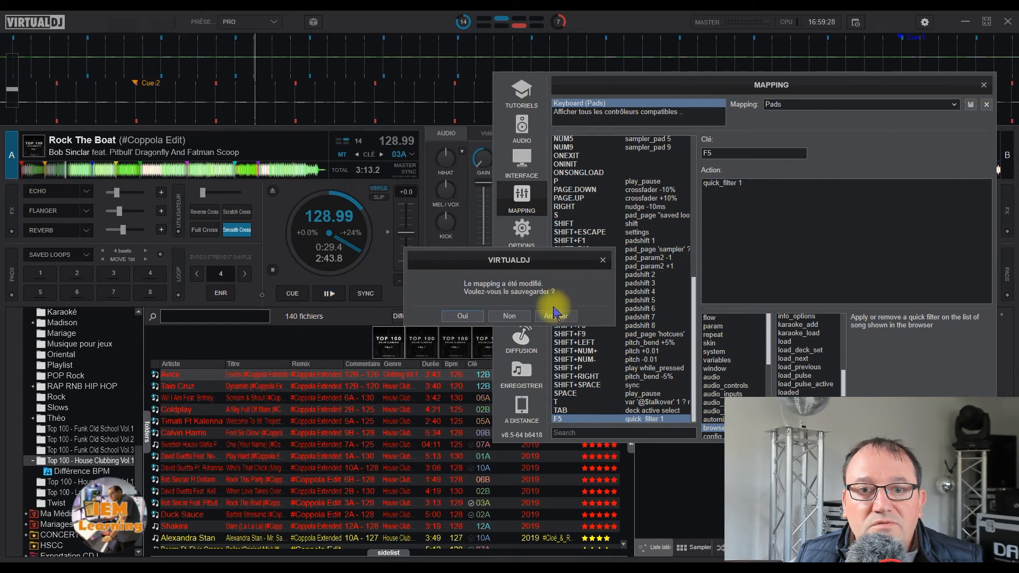
pyautogui.click(466, 317)
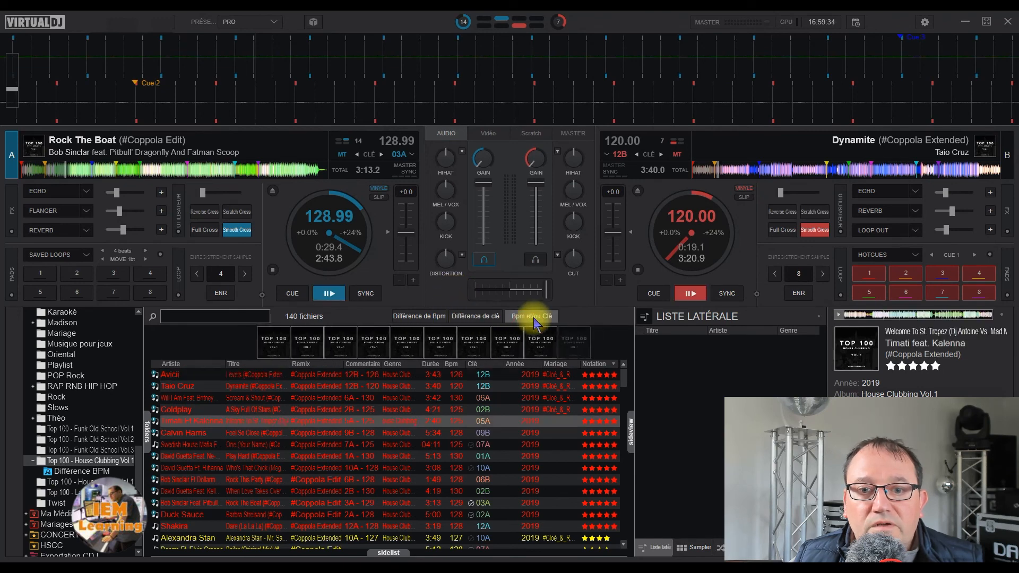
# Toggle the wedding hashtag quick filter on and off for the House Clubbing Vol.1 folder, and try the Différence de Bpm quick filter.
pyautogui.click(584, 317)
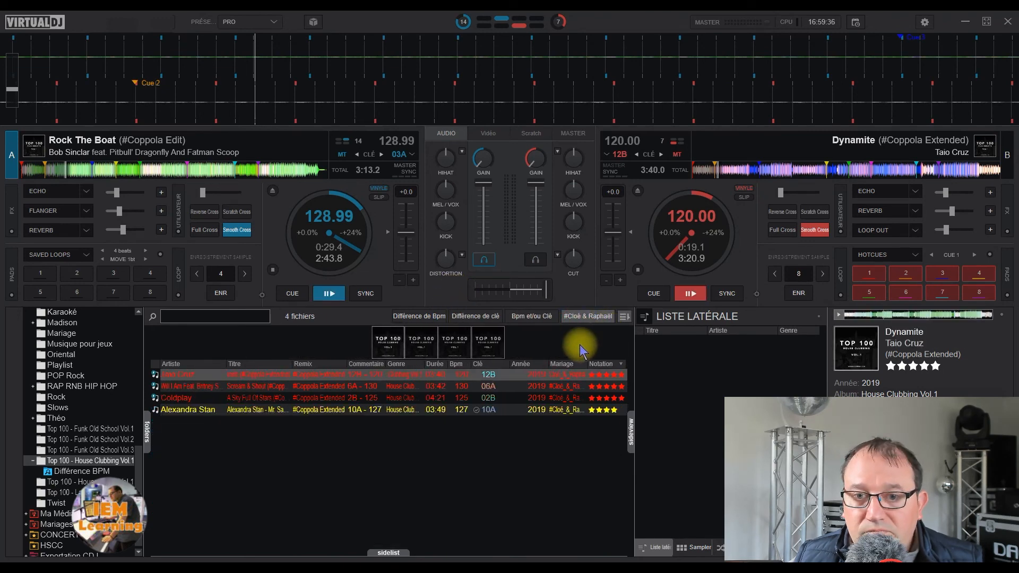
pyautogui.click(582, 316)
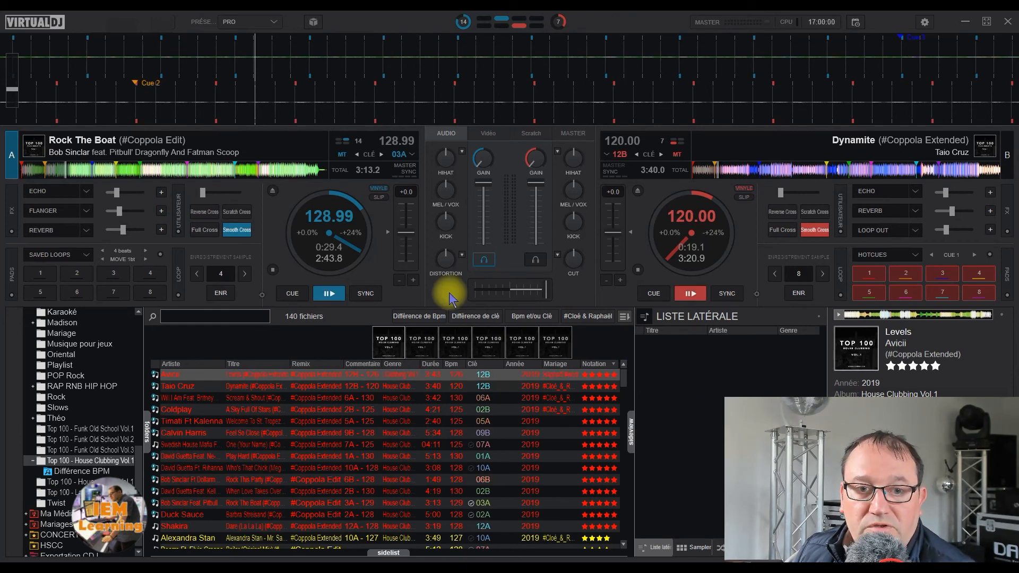
pyautogui.click(439, 314)
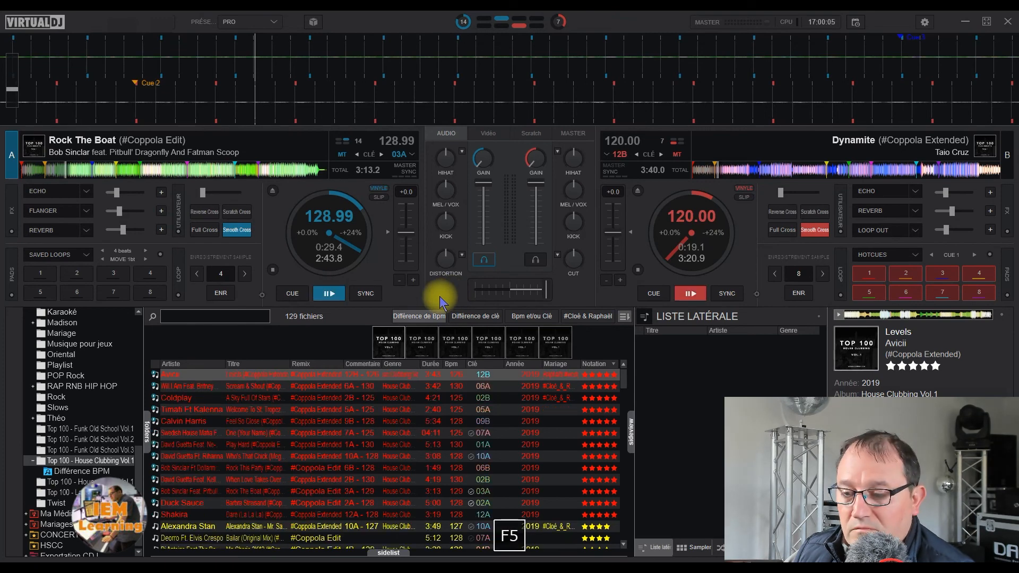
# Test the mapped keyboard shortcuts F5 to F8 for the four quick filters one by one on House Clubbing Vol.1.
pyautogui.press('F5')
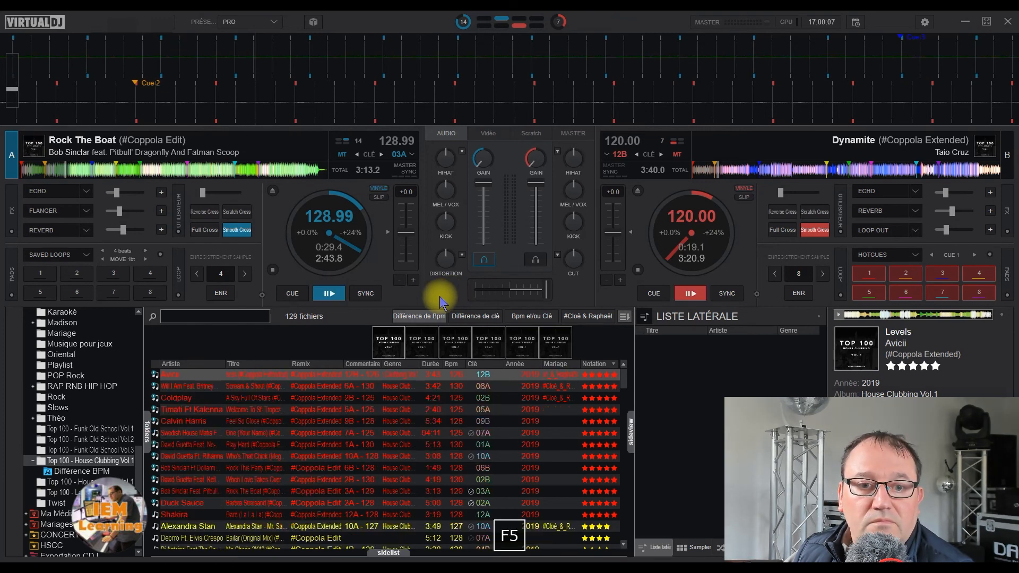
pyautogui.press('F6')
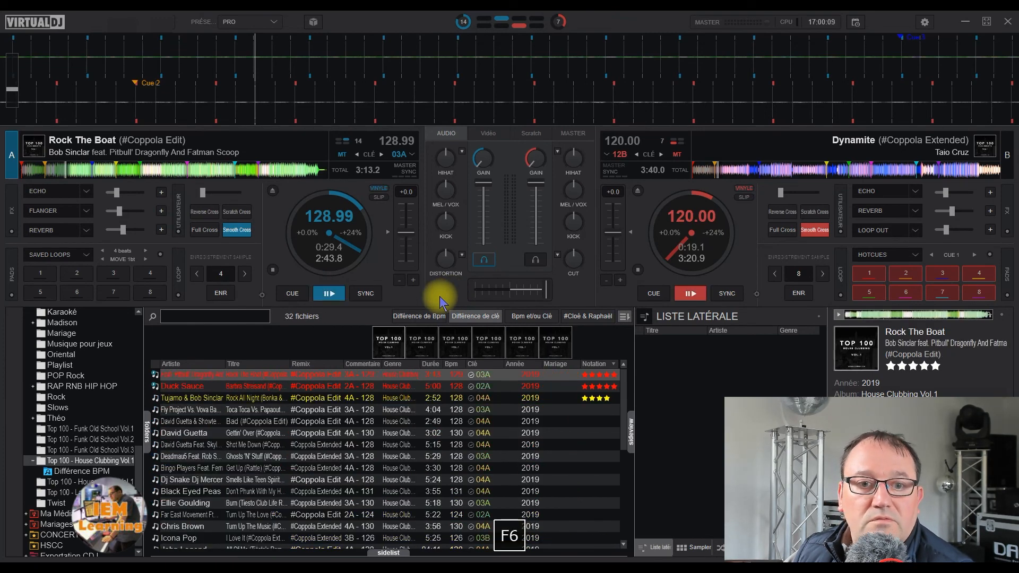
pyautogui.press('F7')
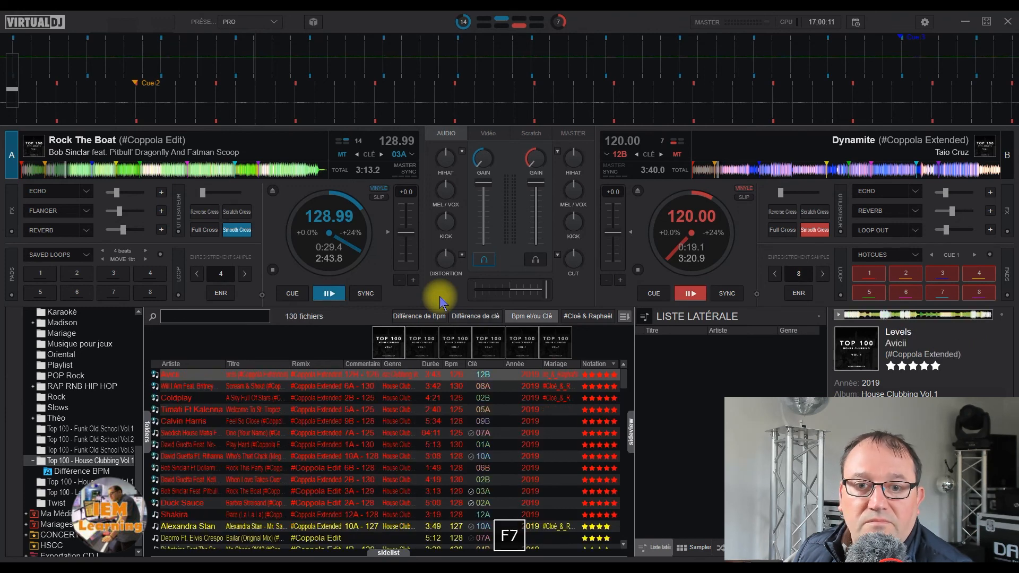
pyautogui.press('F7')
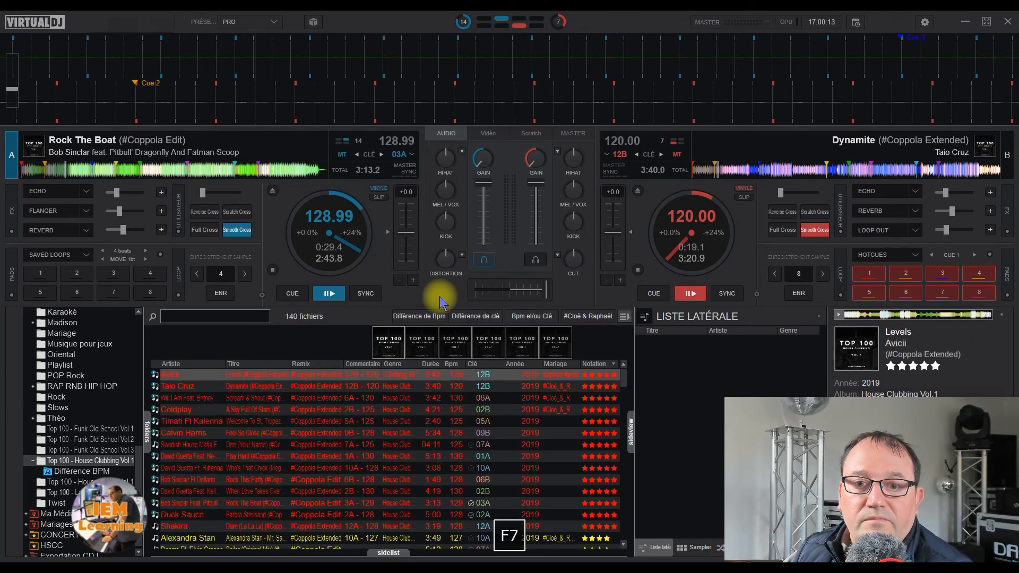
pyautogui.press('F8')
pyautogui.press('F8')
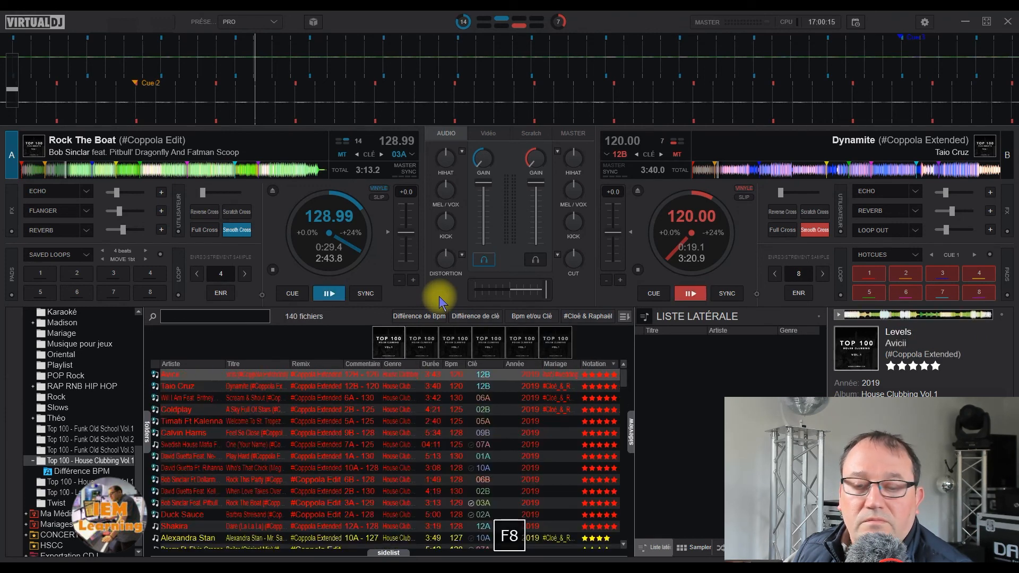
# Combine the Différence de Bpm and Différence de clé quick filters using their mapped keys, and switch both off again.
pyautogui.press('F5')
pyautogui.press('F6')
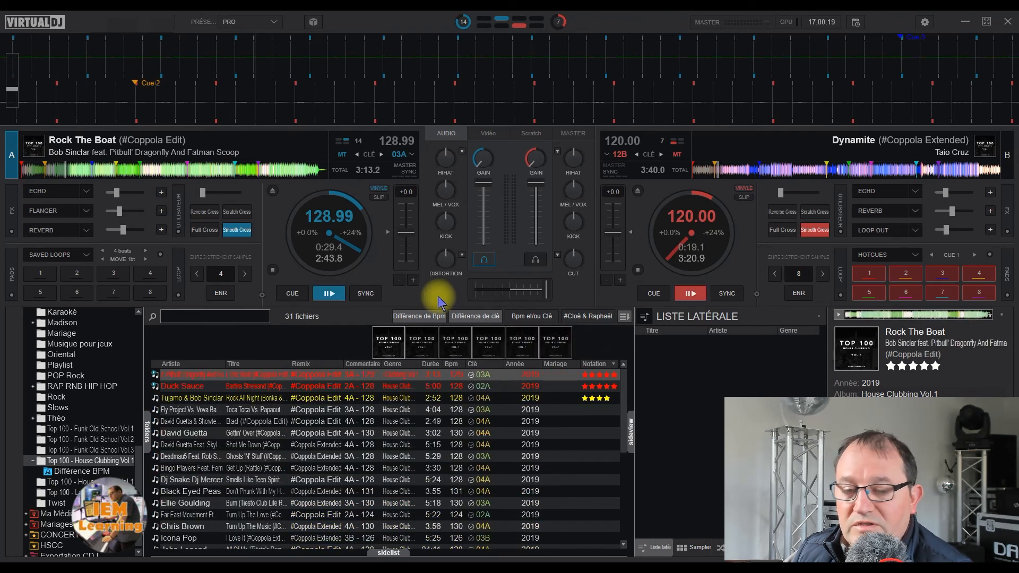
pyautogui.press('F5')
pyautogui.press('F6')
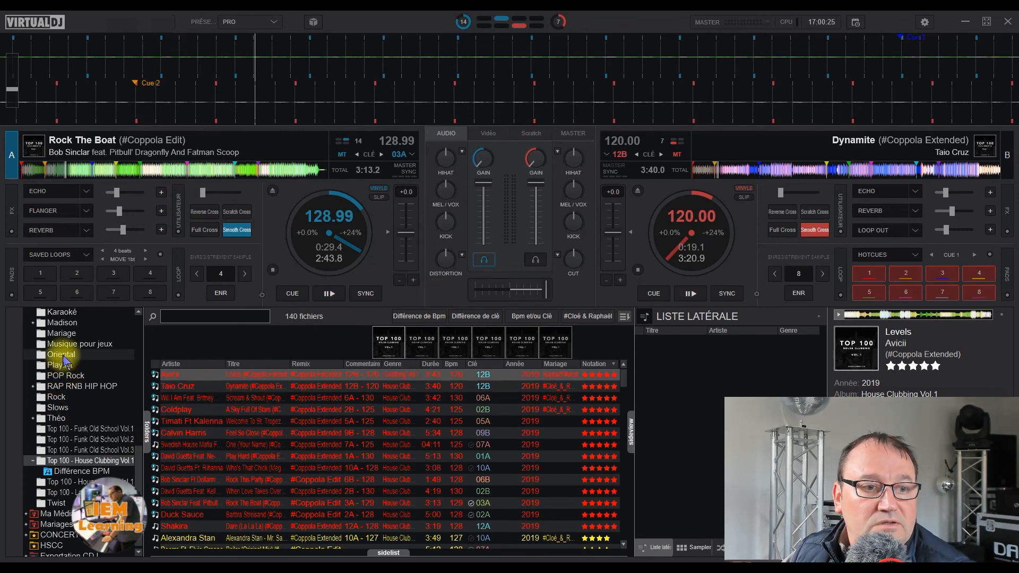
# Apply the Différence de Bpm quick filter by its mapped key to Funk Old School Vol.3, and view Funk Old School Vol.1 and House Retro Vol.1 with it.
pyautogui.click(78, 451)
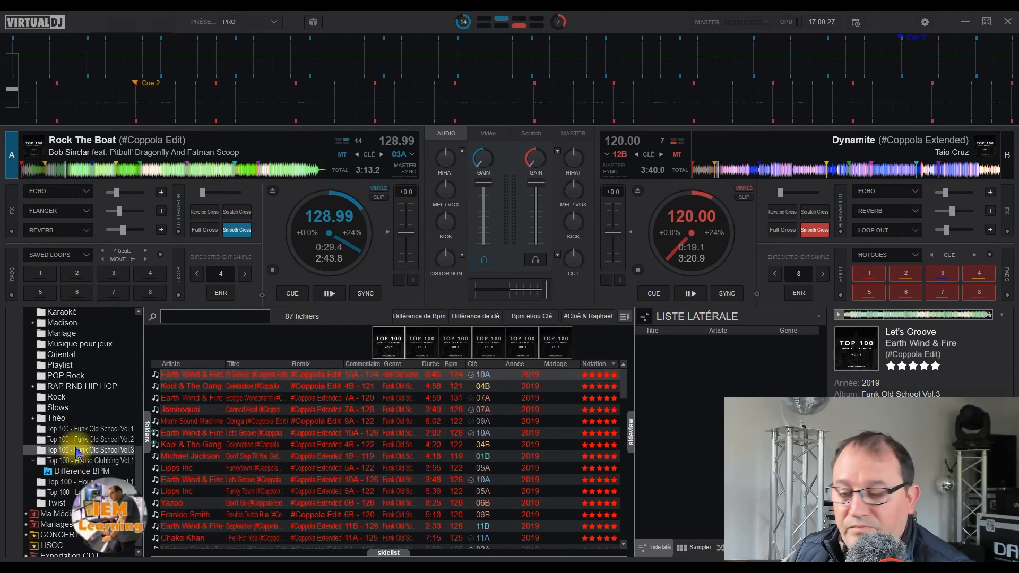
pyautogui.press('F5')
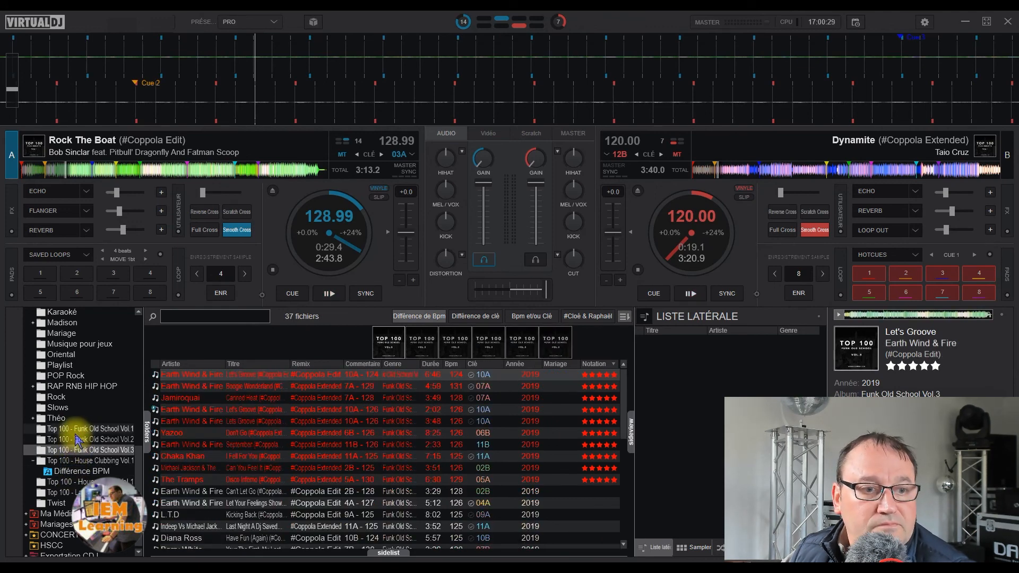
pyautogui.click(78, 430)
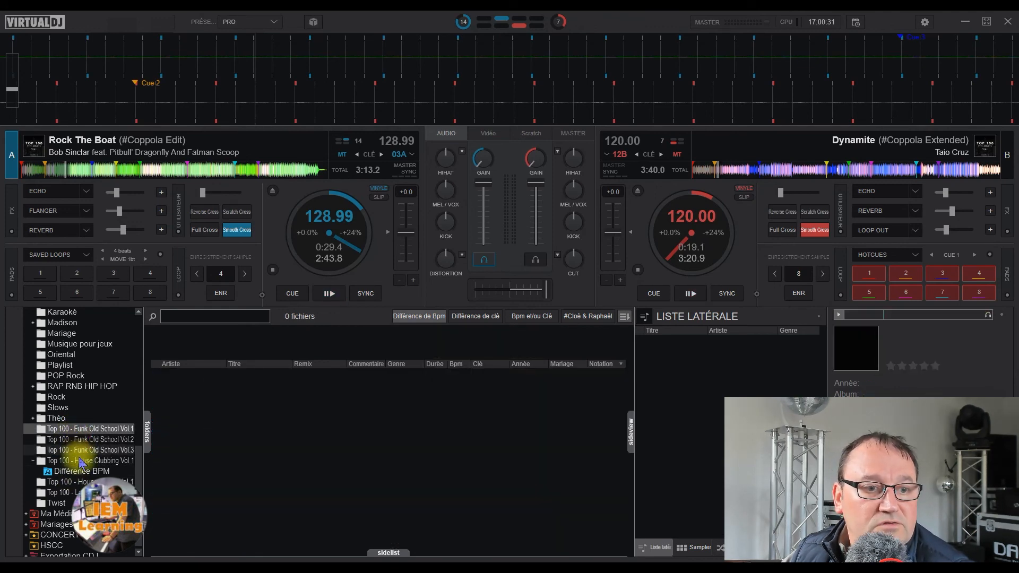
pyautogui.click(78, 483)
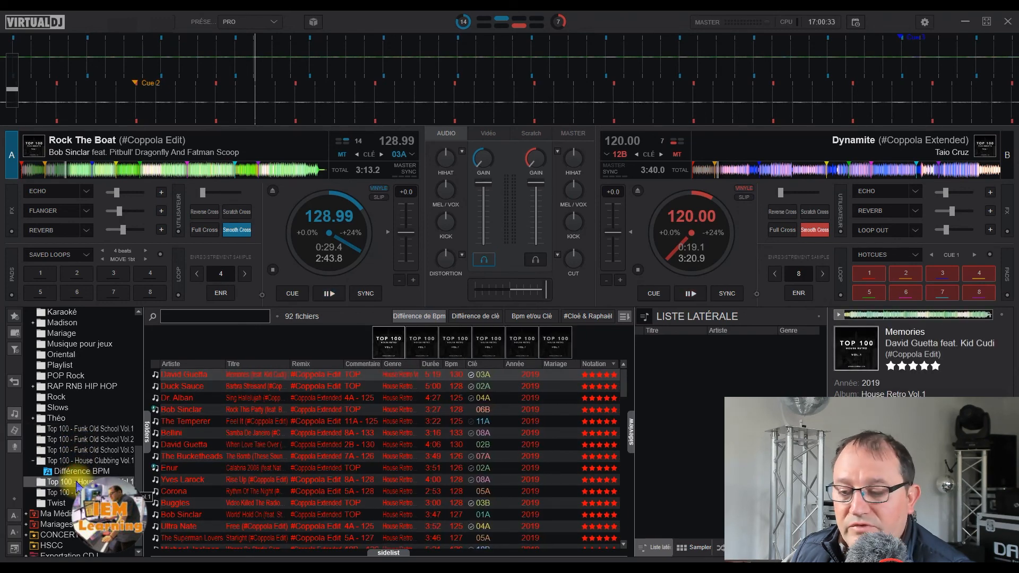
# Filter House Retro Vol.1 by Différence de clé with its mapped key, and view Funk Old School Vol.3 and Vol.2 with the same filter.
pyautogui.press('F6')
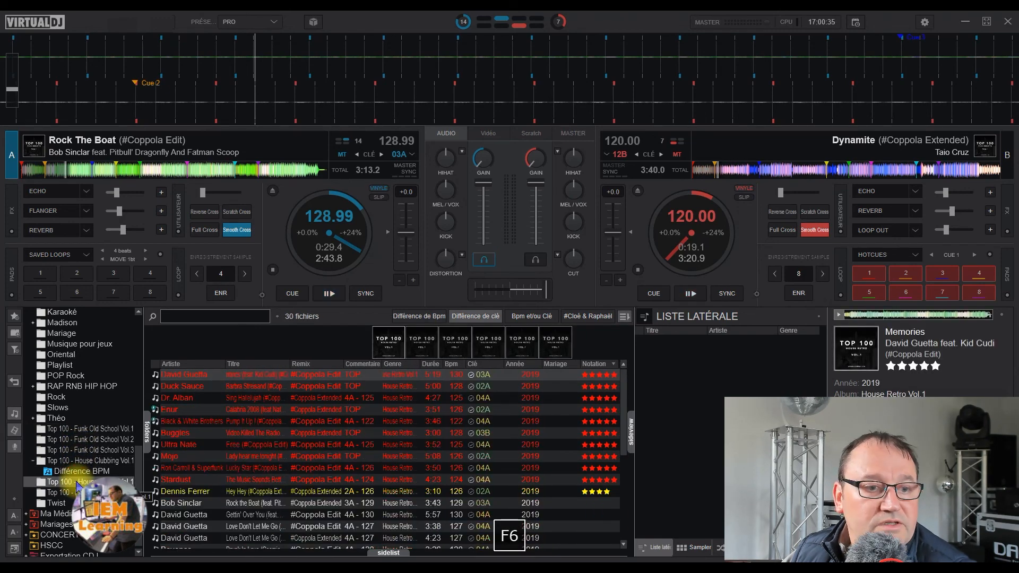
pyautogui.click(78, 450)
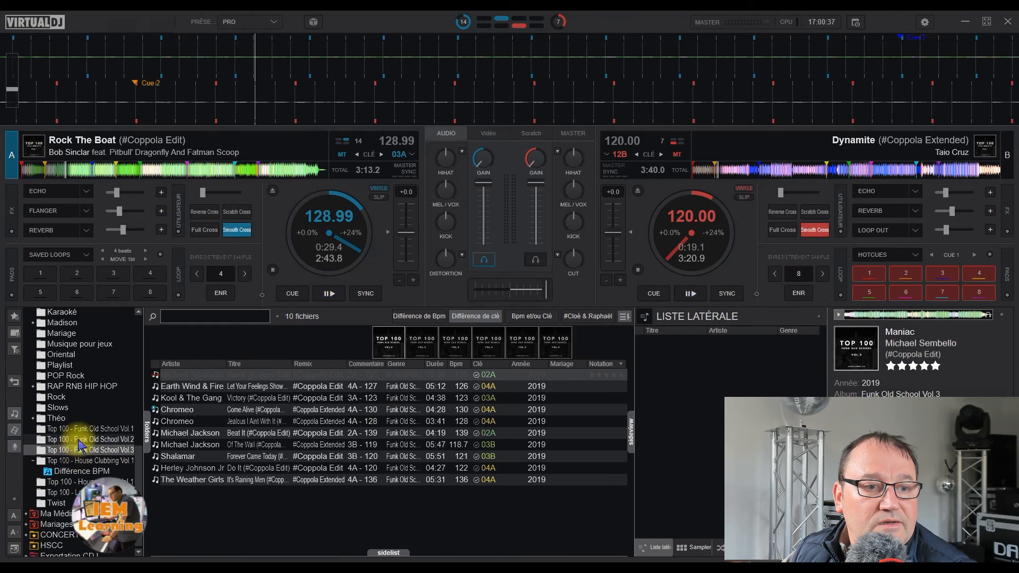
pyautogui.click(80, 439)
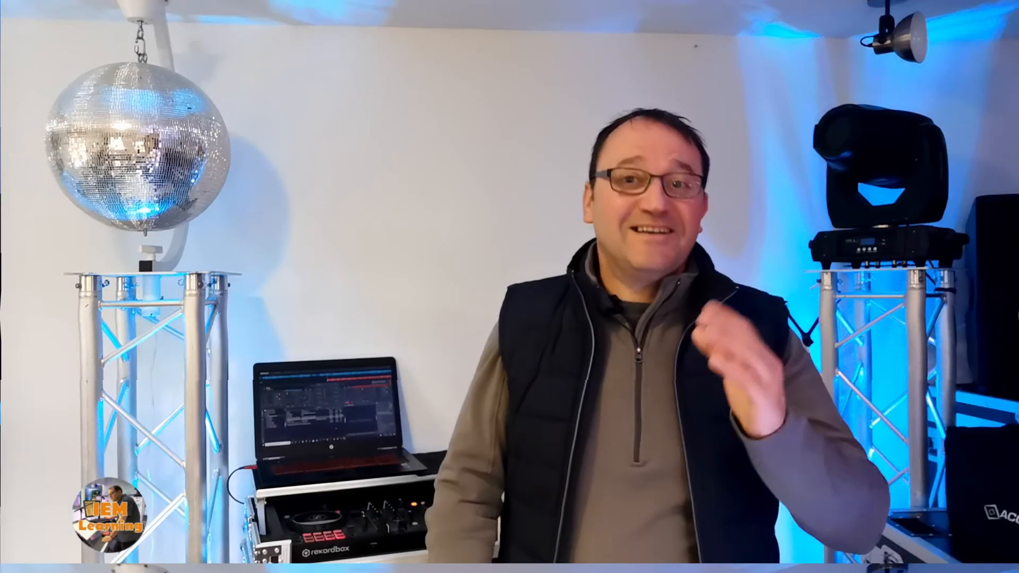